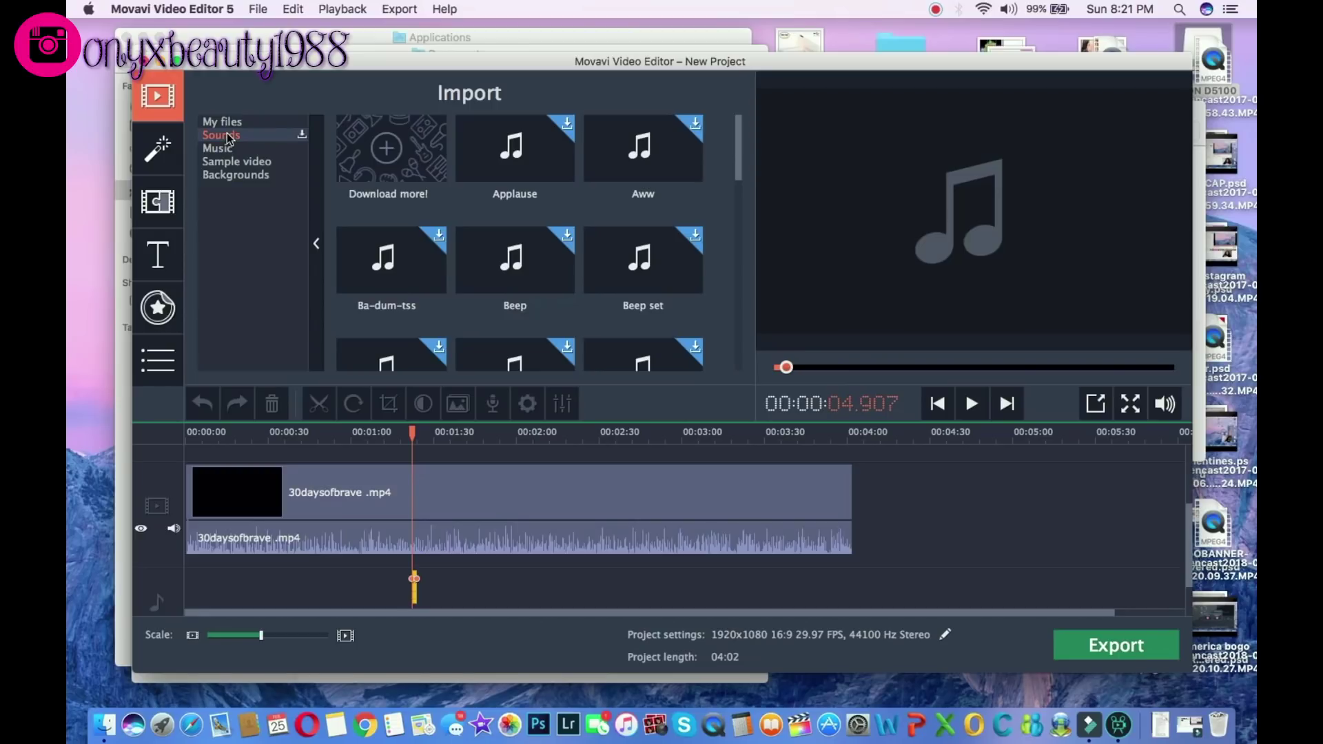
# Look through the built-in sound effects and preview the Ka-ching sound
pyautogui.scroll(-3, 430, 224)
pyautogui.scroll(-5, 430, 225)
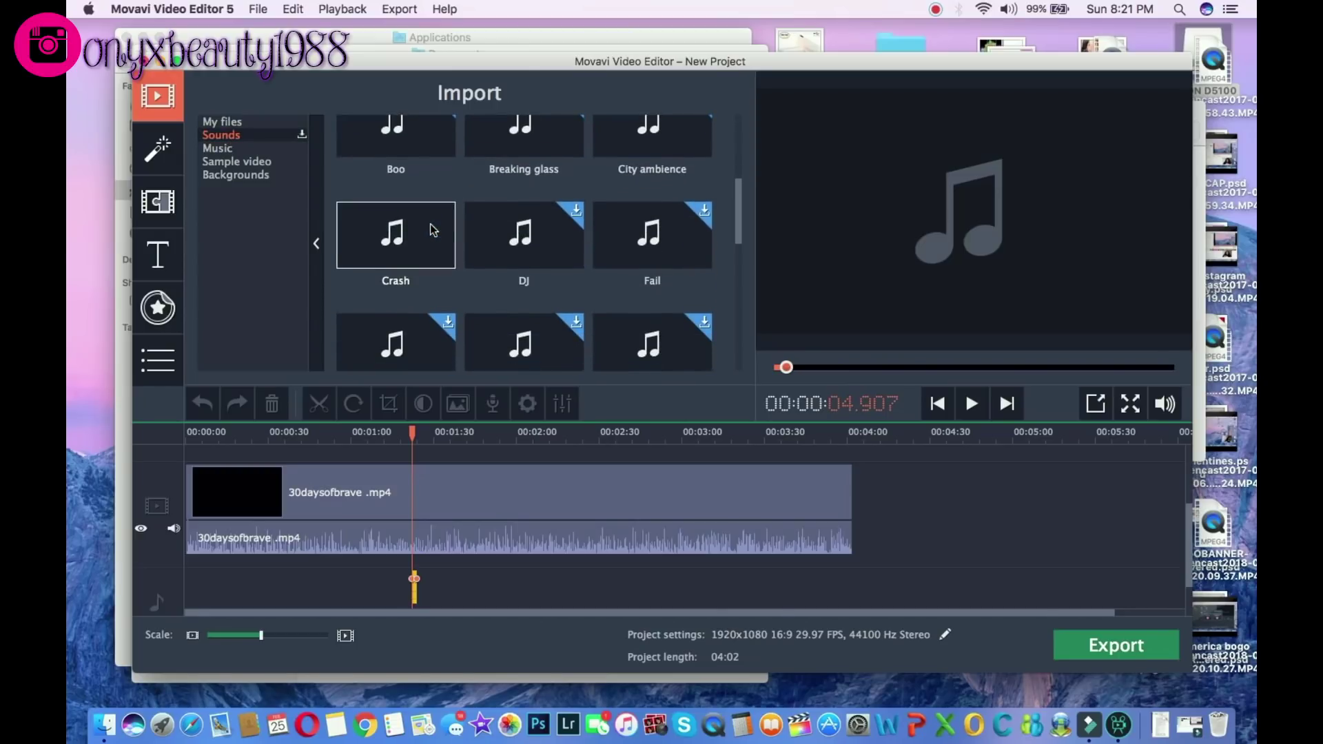
pyautogui.scroll(1, 430, 224)
pyautogui.scroll(-3, 432, 229)
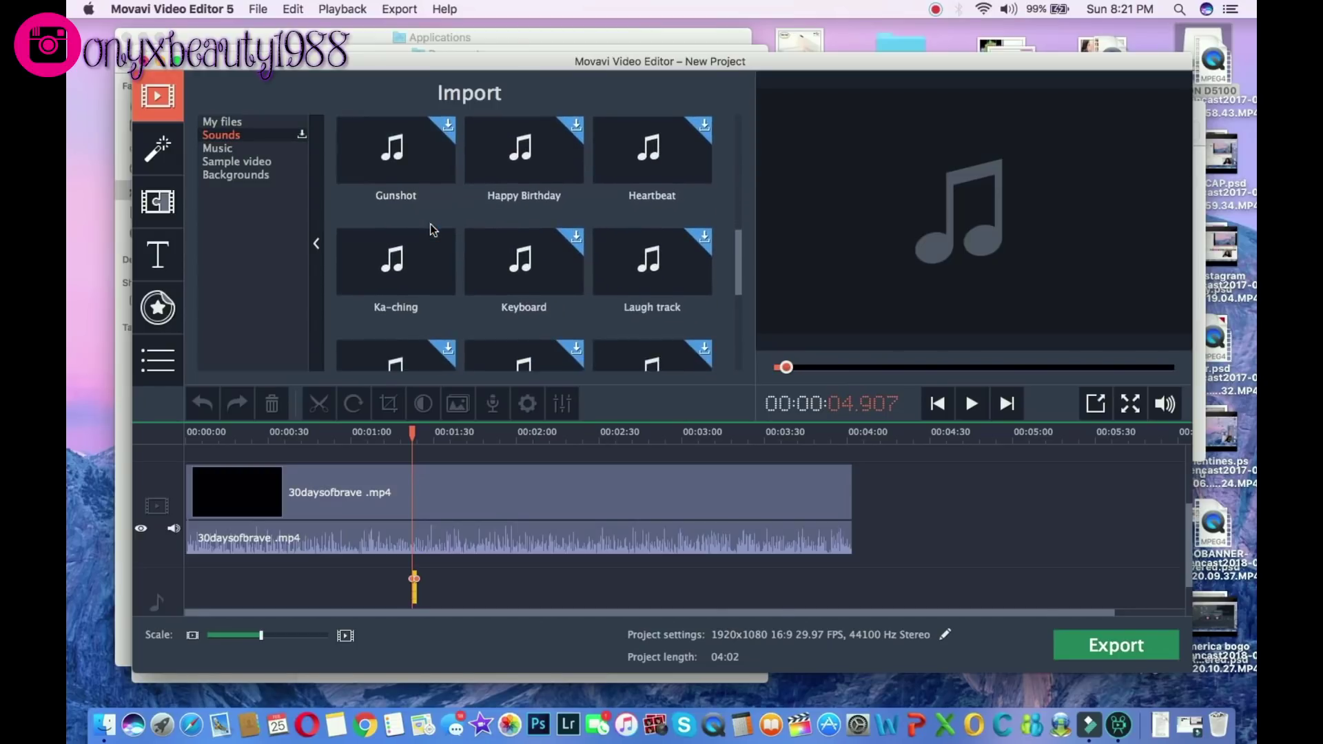
pyautogui.scroll(-3, 432, 229)
pyautogui.scroll(-2, 431, 227)
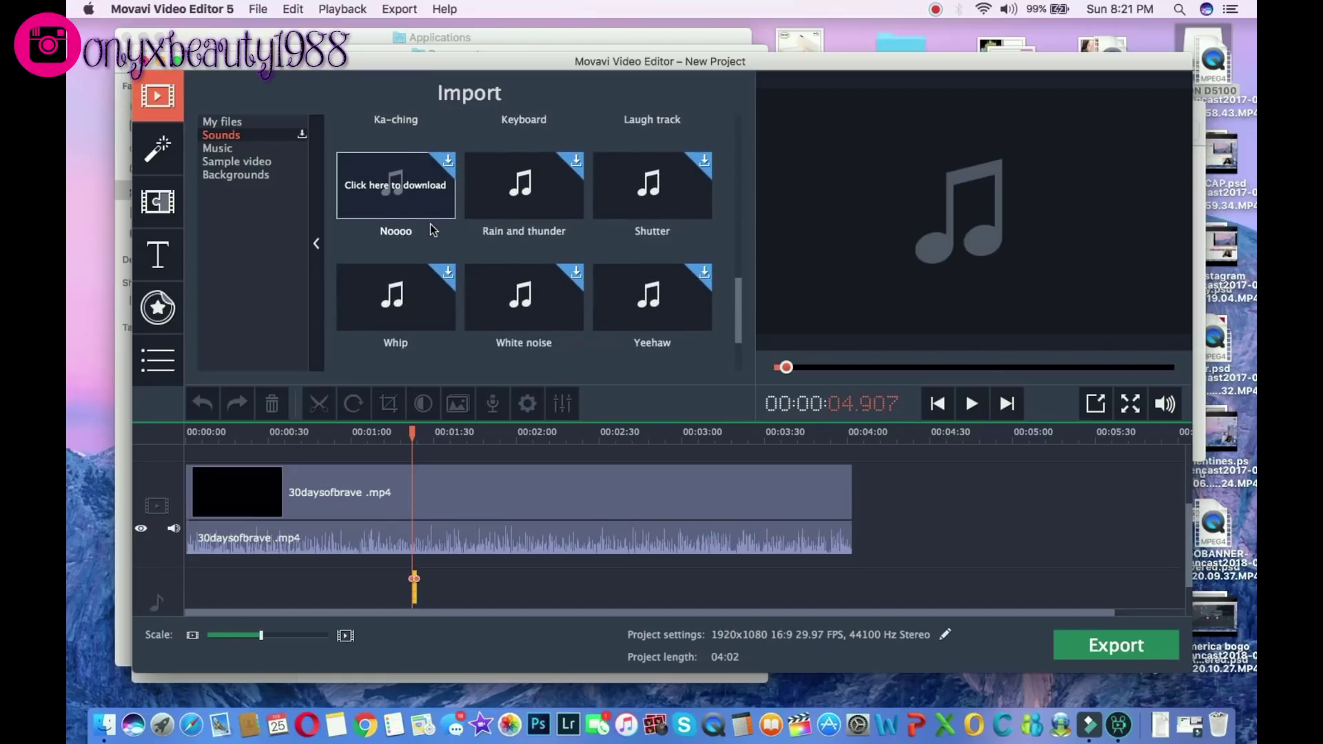
pyautogui.scroll(-2, 432, 227)
pyautogui.scroll(6, 430, 224)
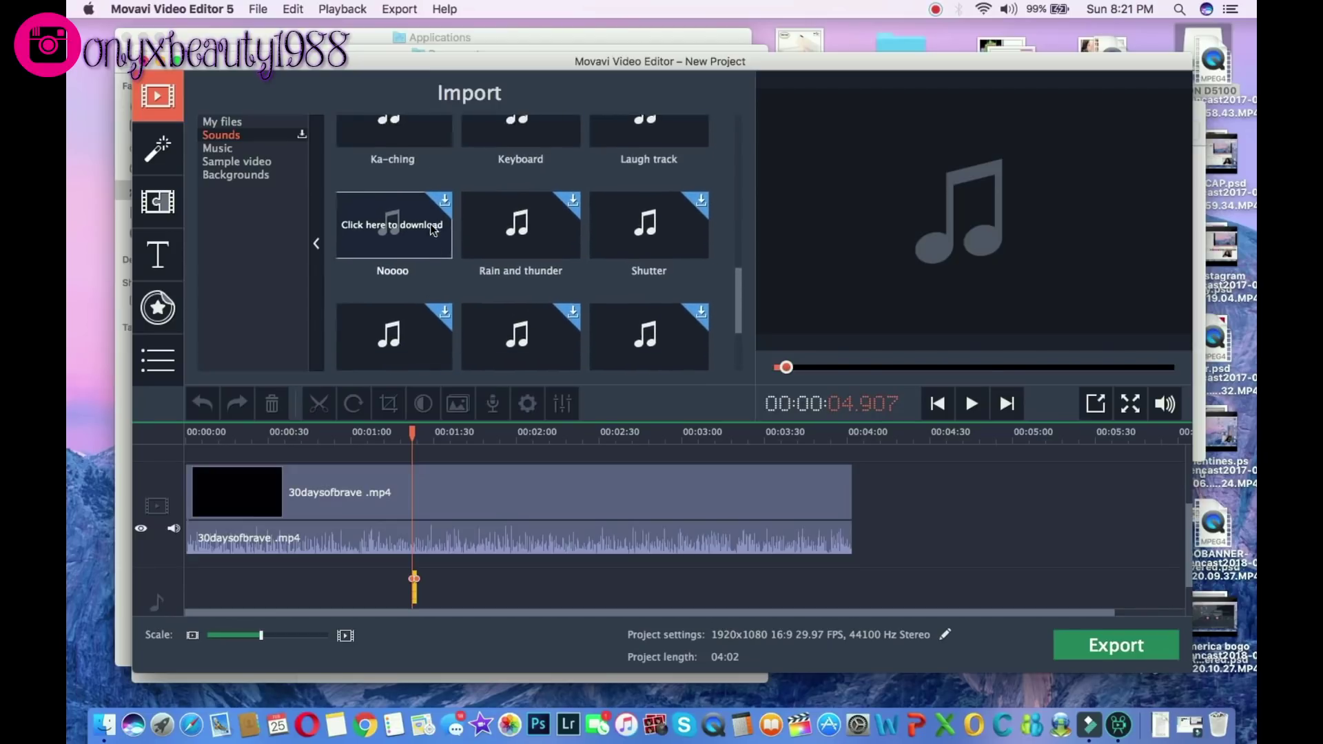
pyautogui.click(409, 261)
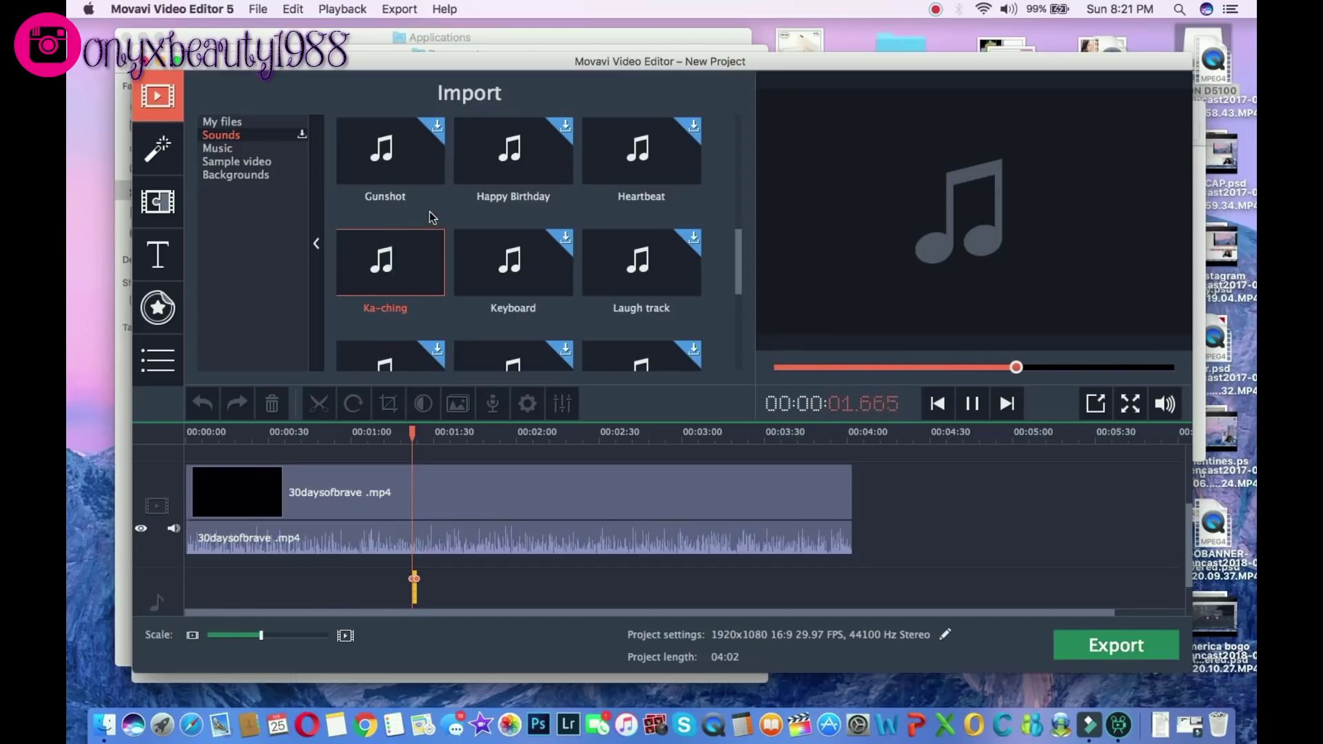
pyautogui.scroll(4, 429, 212)
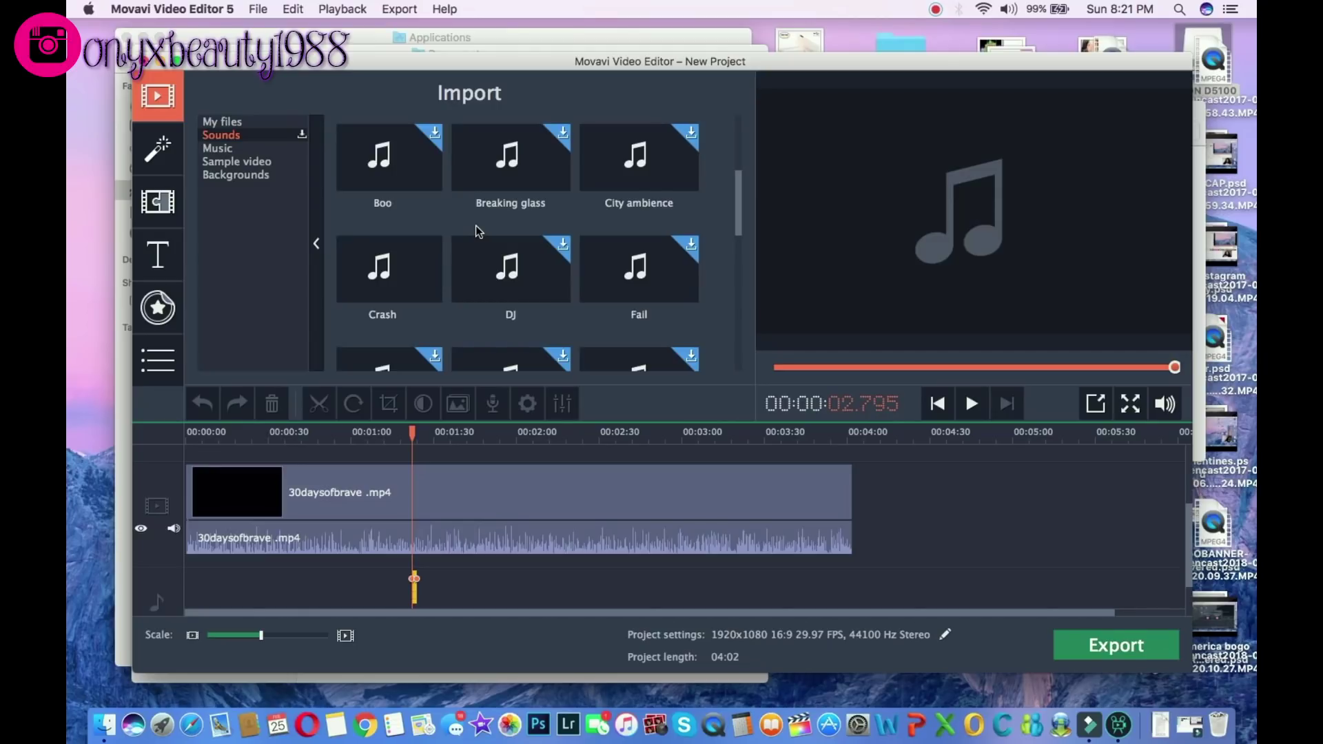
# Look through the built-in music tracks available for import
pyautogui.click(266, 147)
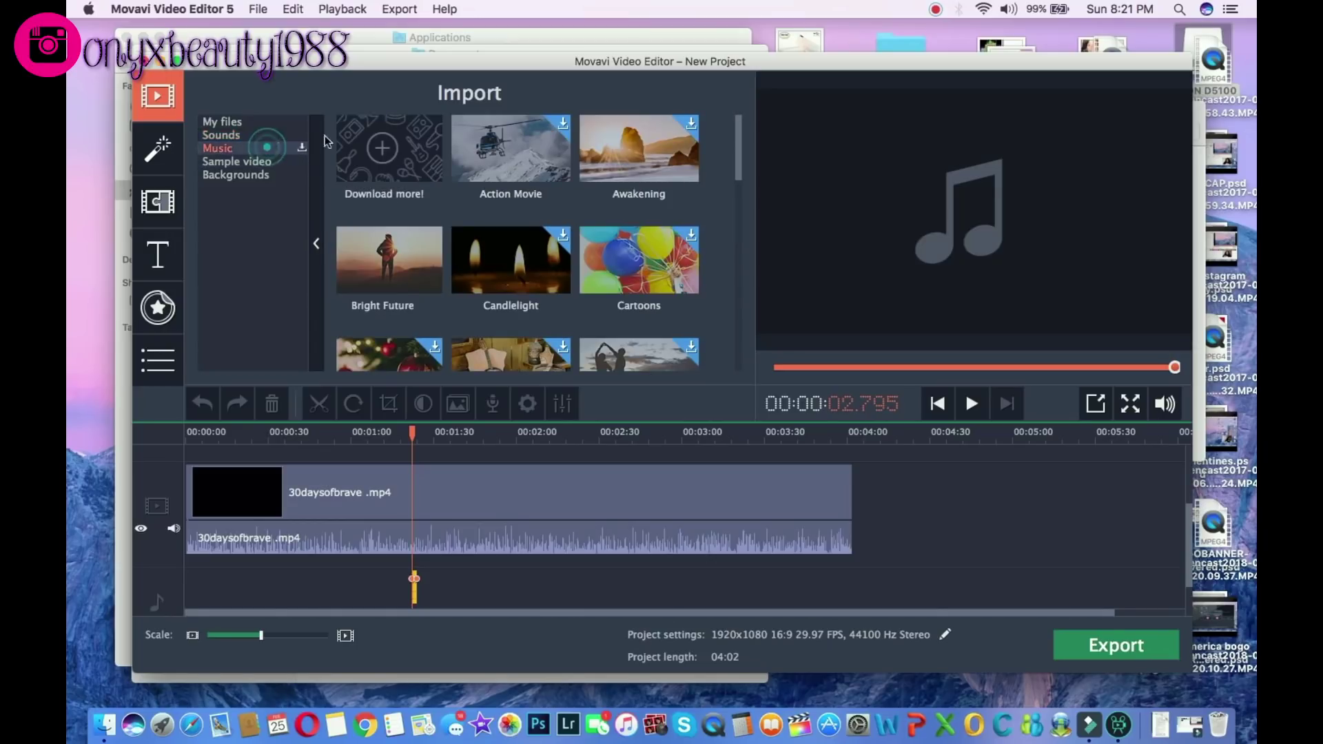
pyautogui.scroll(-3, 569, 350)
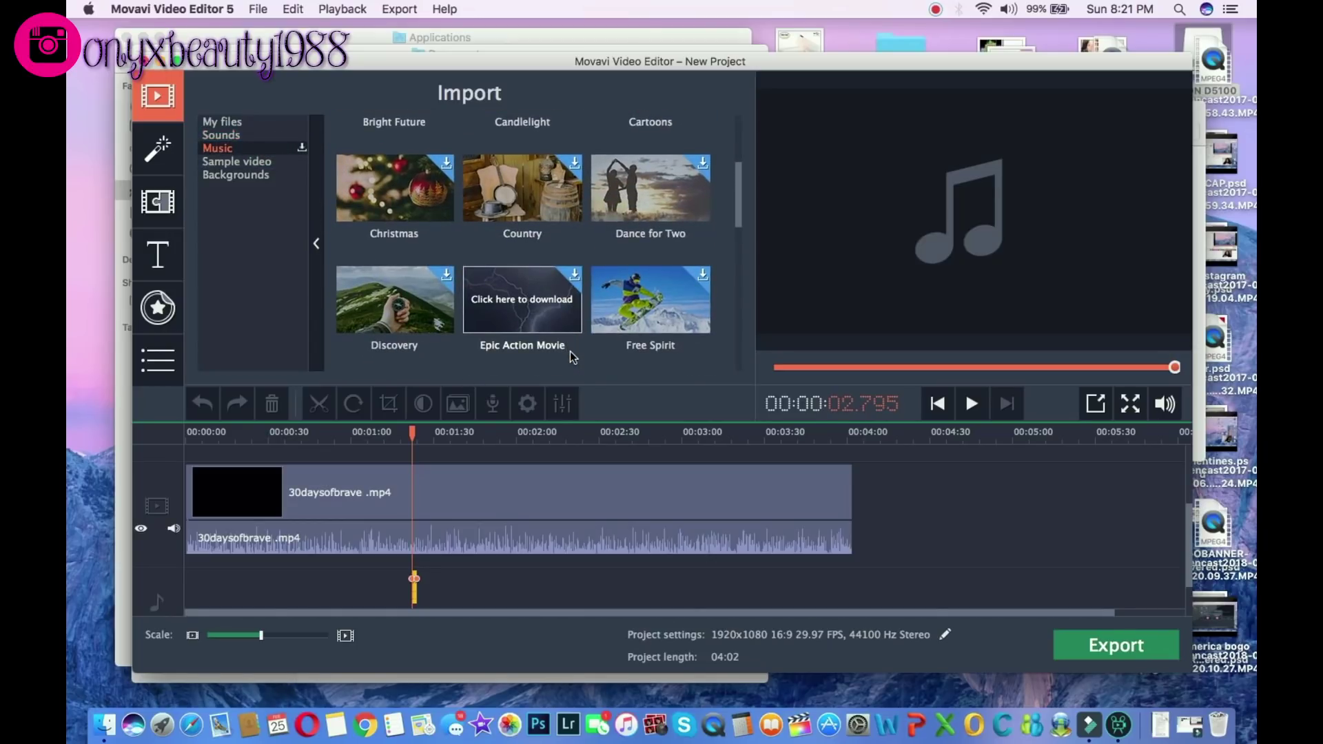
pyautogui.scroll(-2, 569, 350)
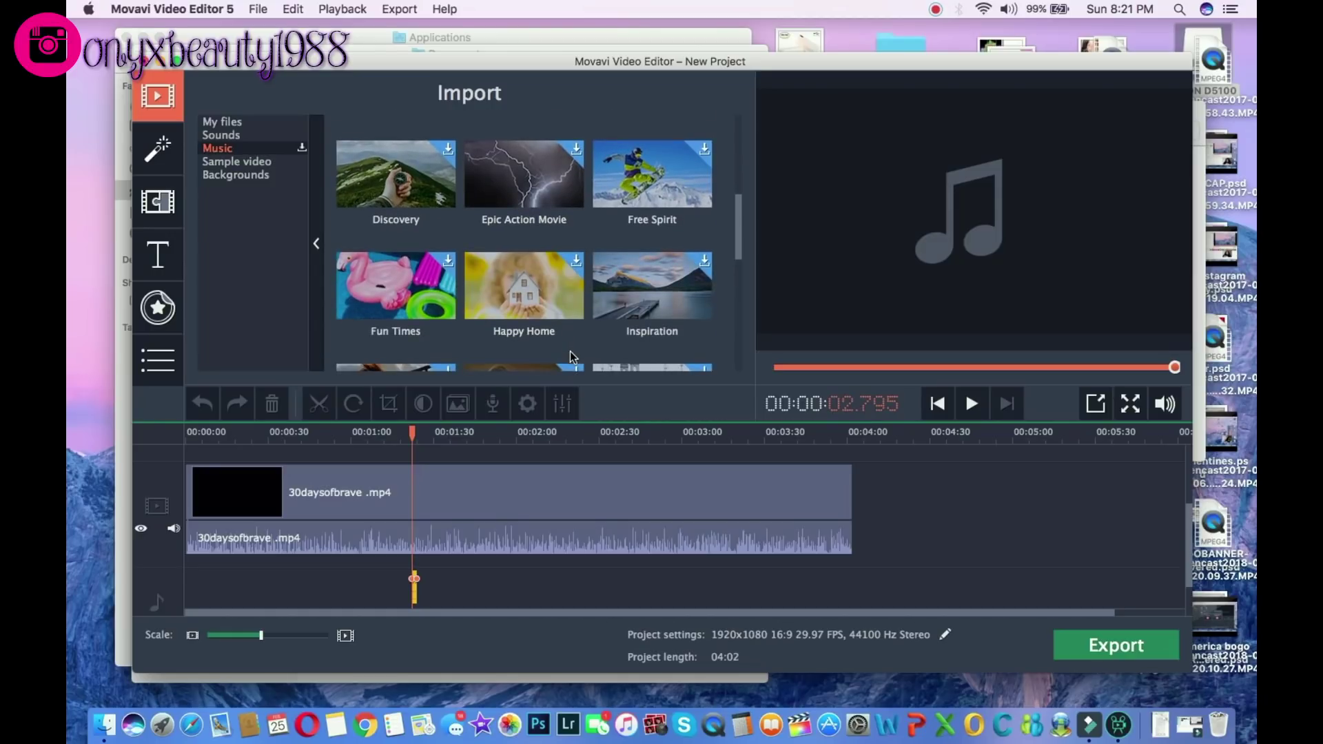
pyautogui.scroll(-5, 569, 350)
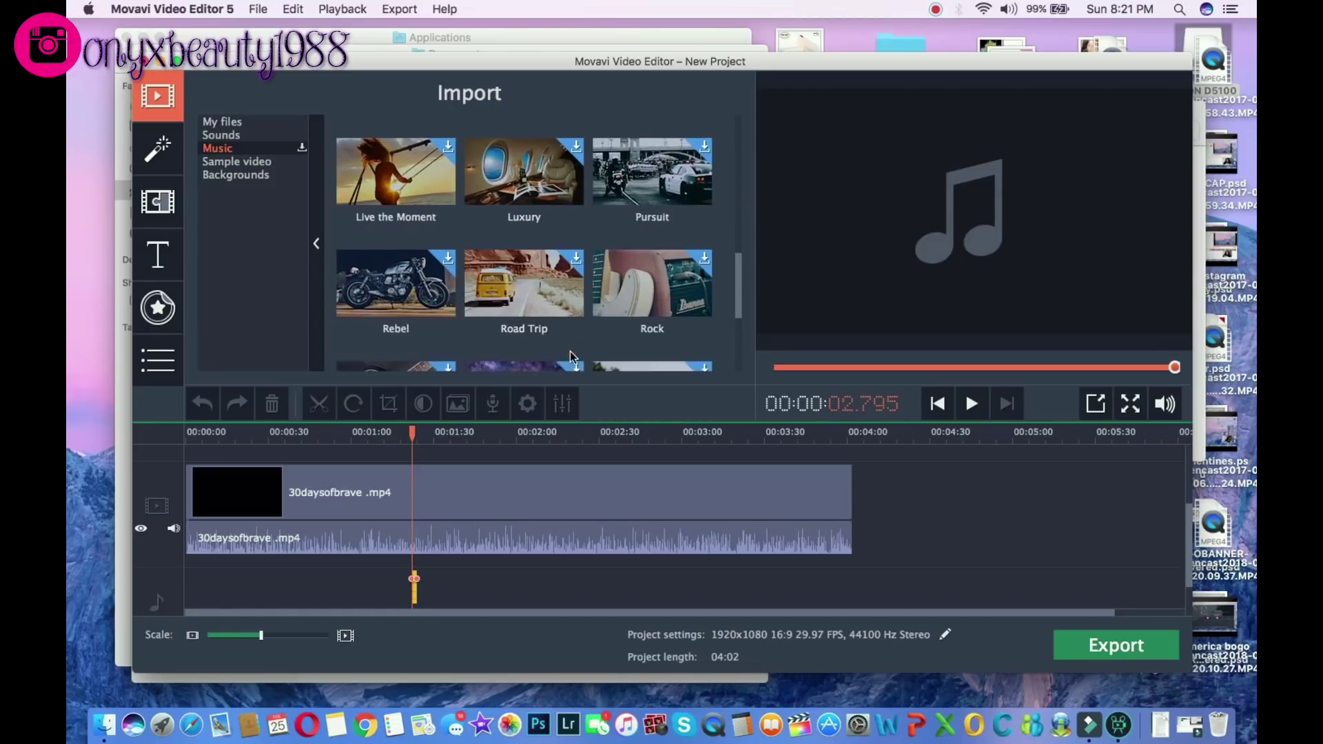
pyautogui.scroll(-3, 572, 356)
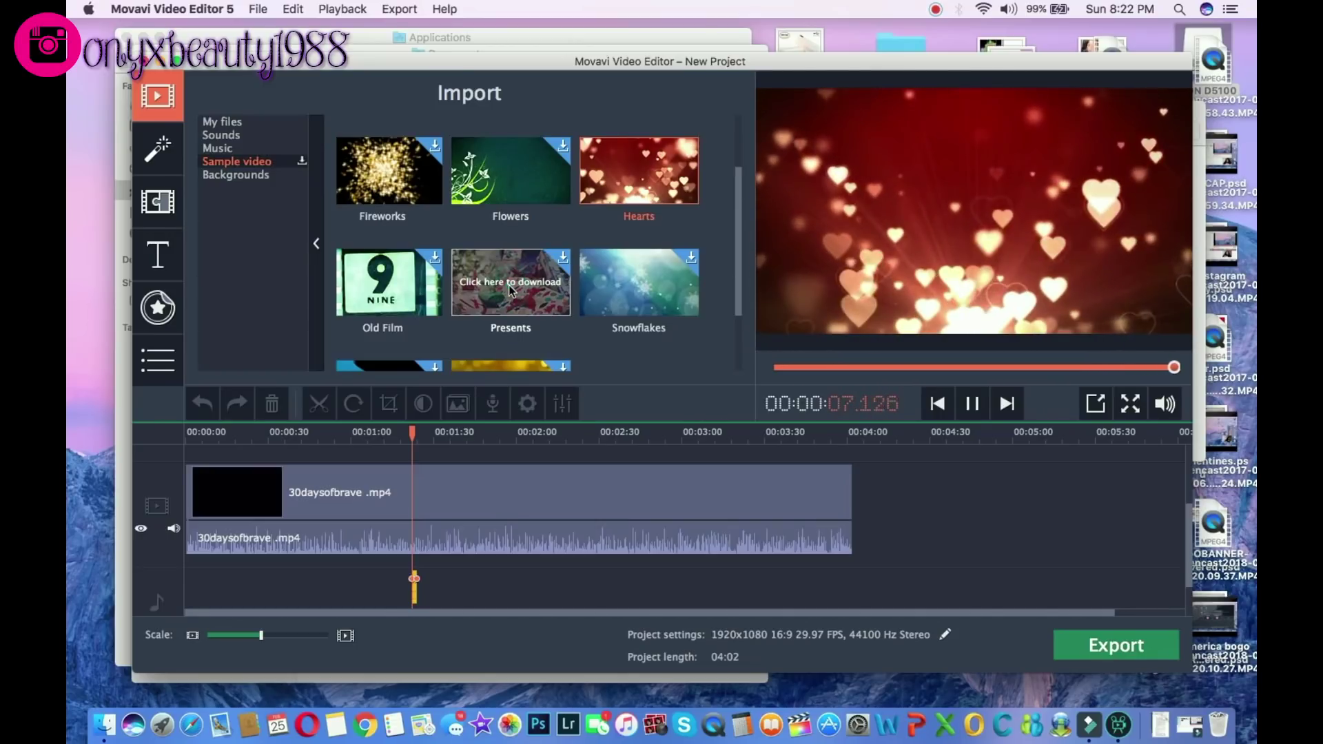
# Download the Presents sample video, preview it, and look over the remaining sample clips
pyautogui.click(511, 290)
pyautogui.click(511, 291)
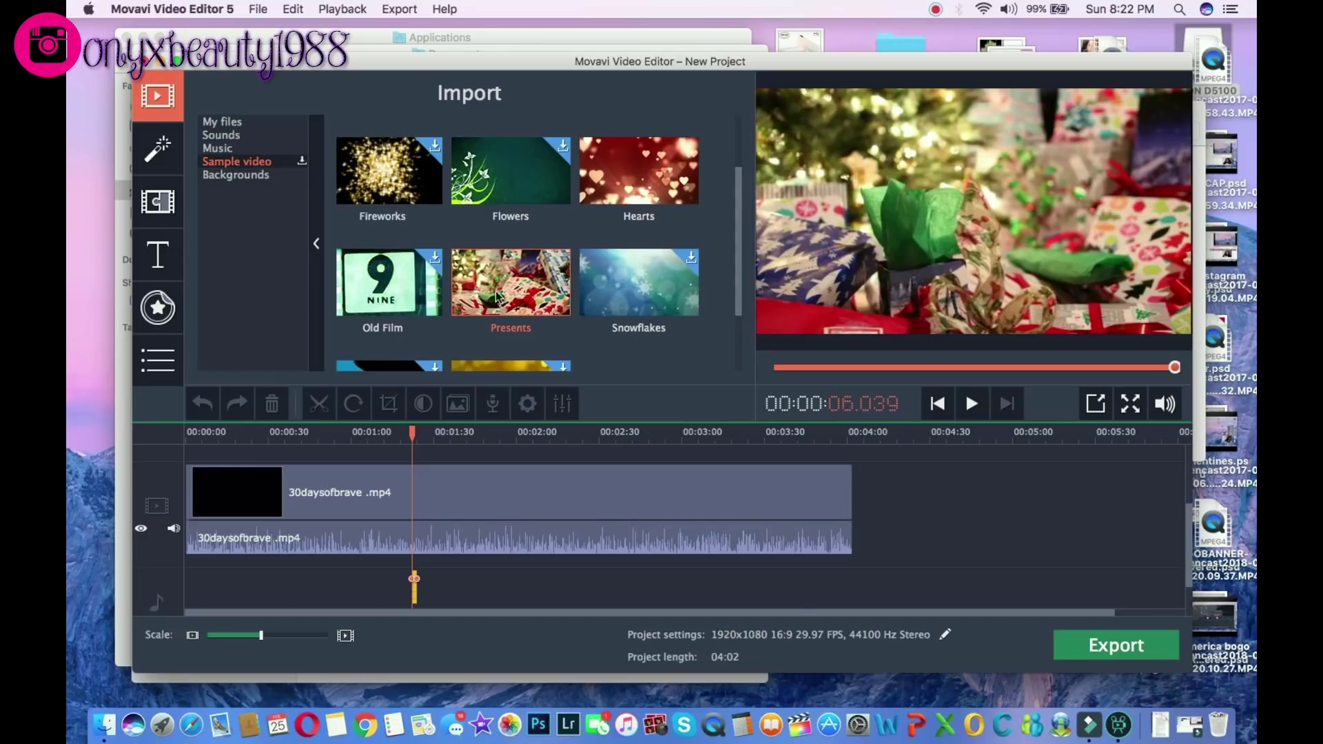
pyautogui.scroll(-3, 496, 295)
pyautogui.scroll(3, 495, 291)
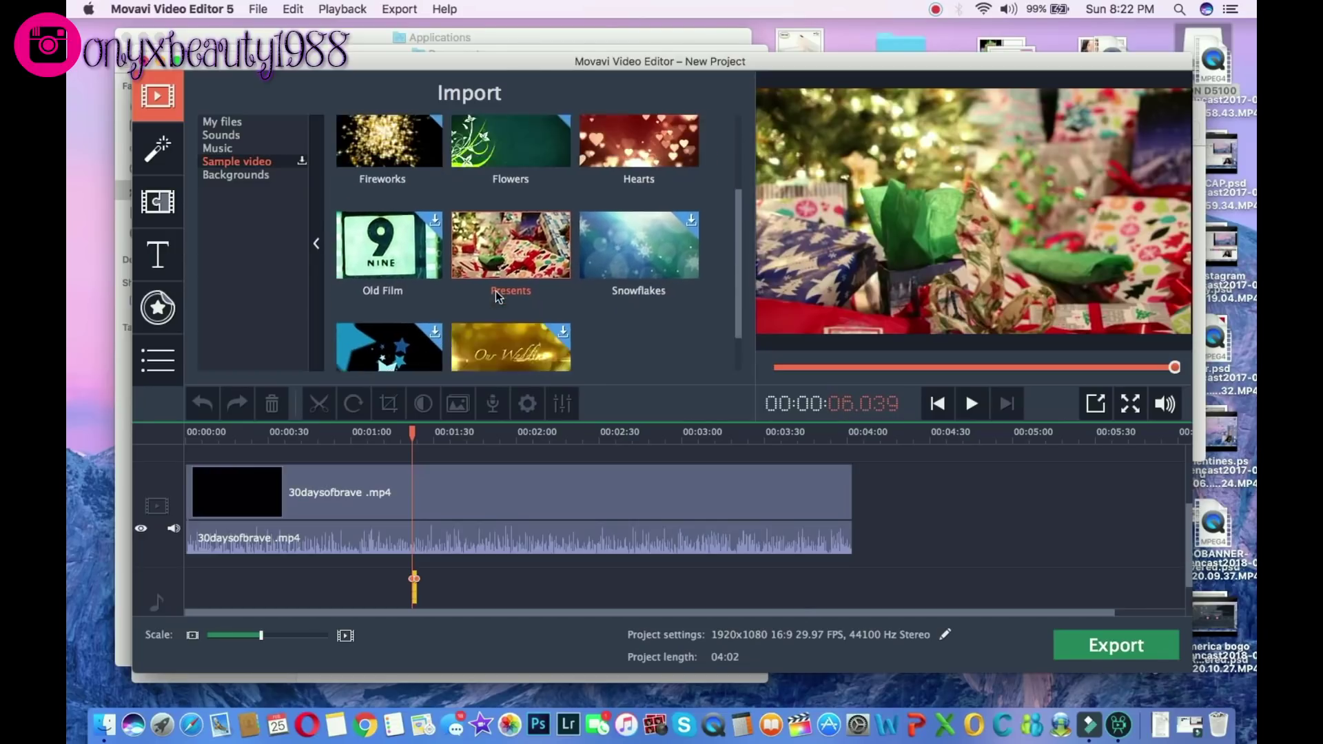
# Browse the built-in backgrounds, then download and preview the dark one with tomatoes and olive oil
pyautogui.click(263, 174)
pyautogui.scroll(-4, 466, 266)
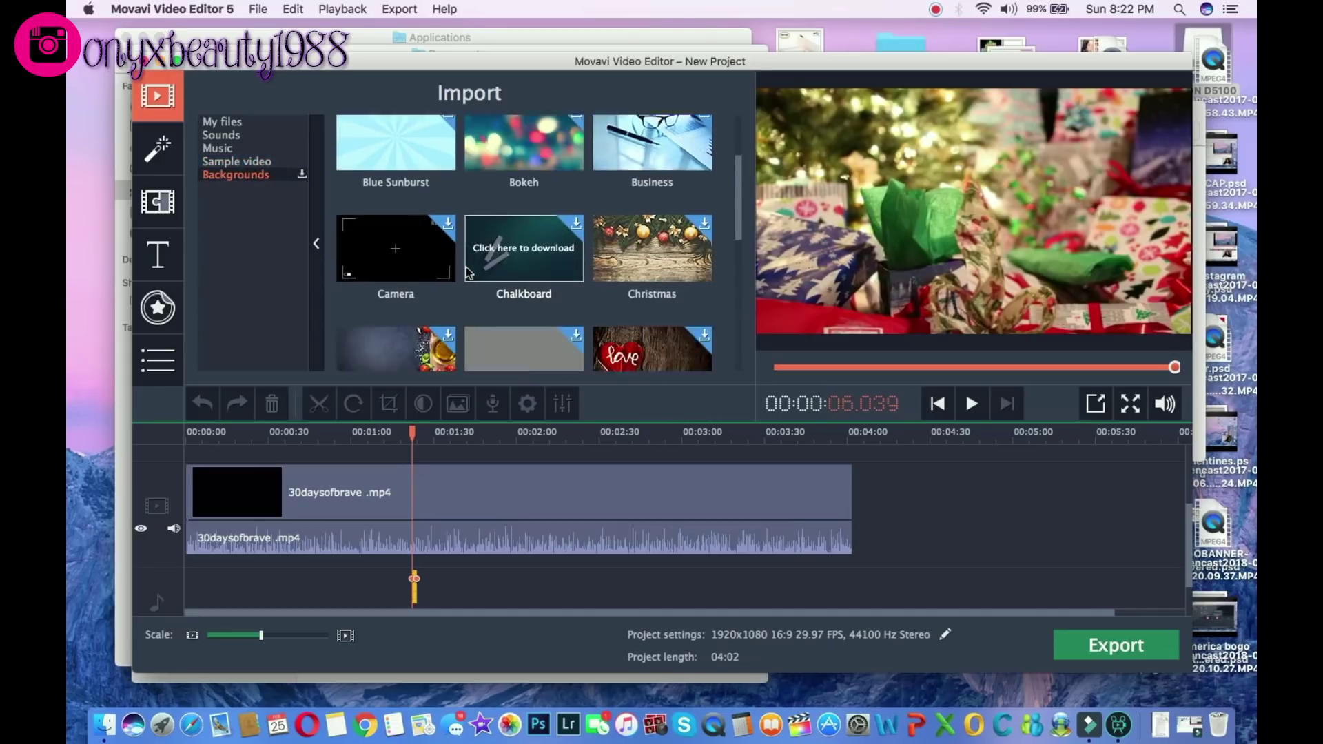
pyautogui.scroll(-5, 465, 267)
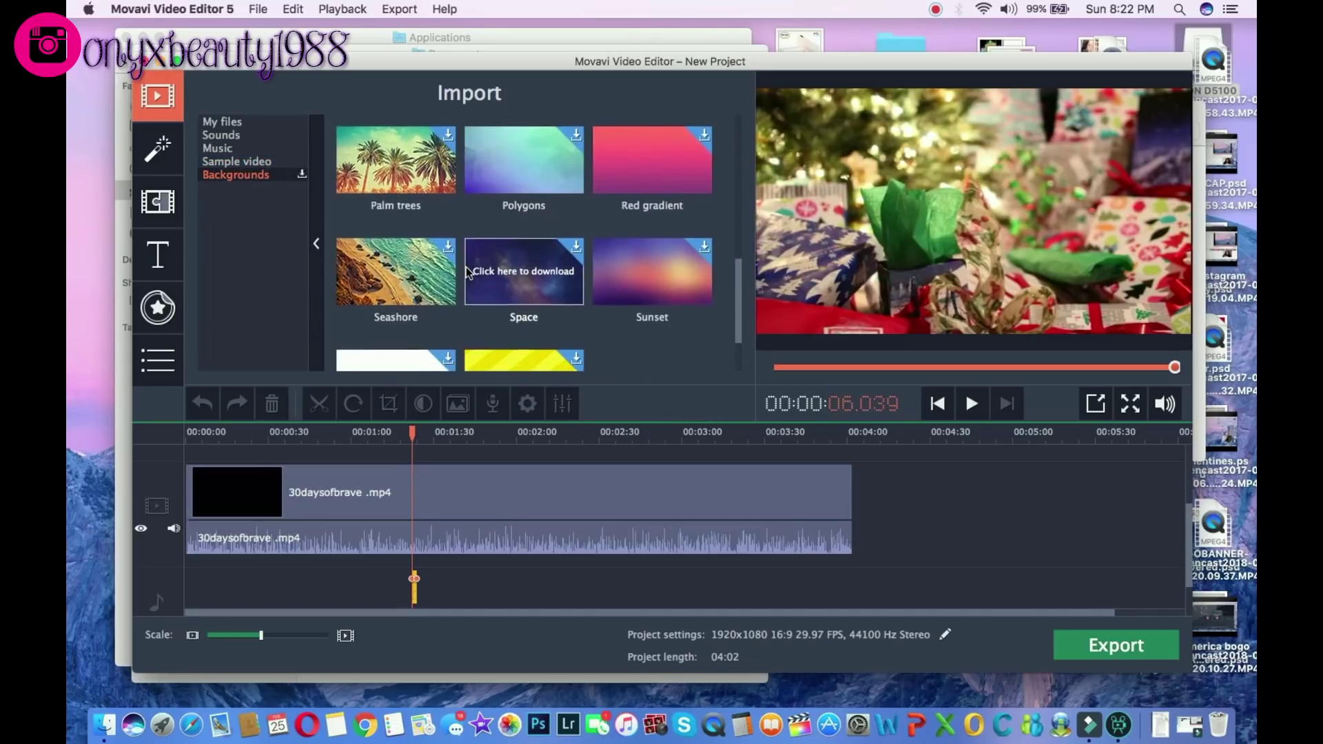
pyautogui.scroll(-2, 465, 269)
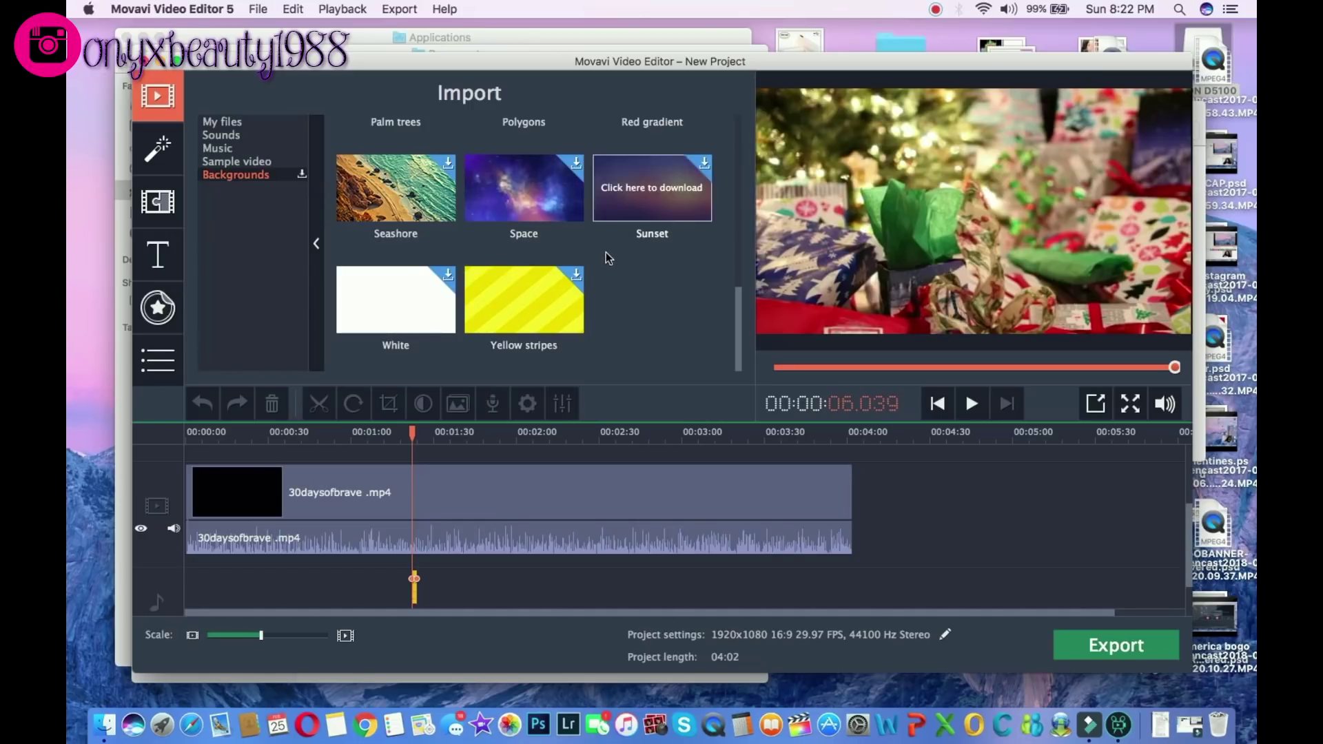
pyautogui.scroll(5, 620, 284)
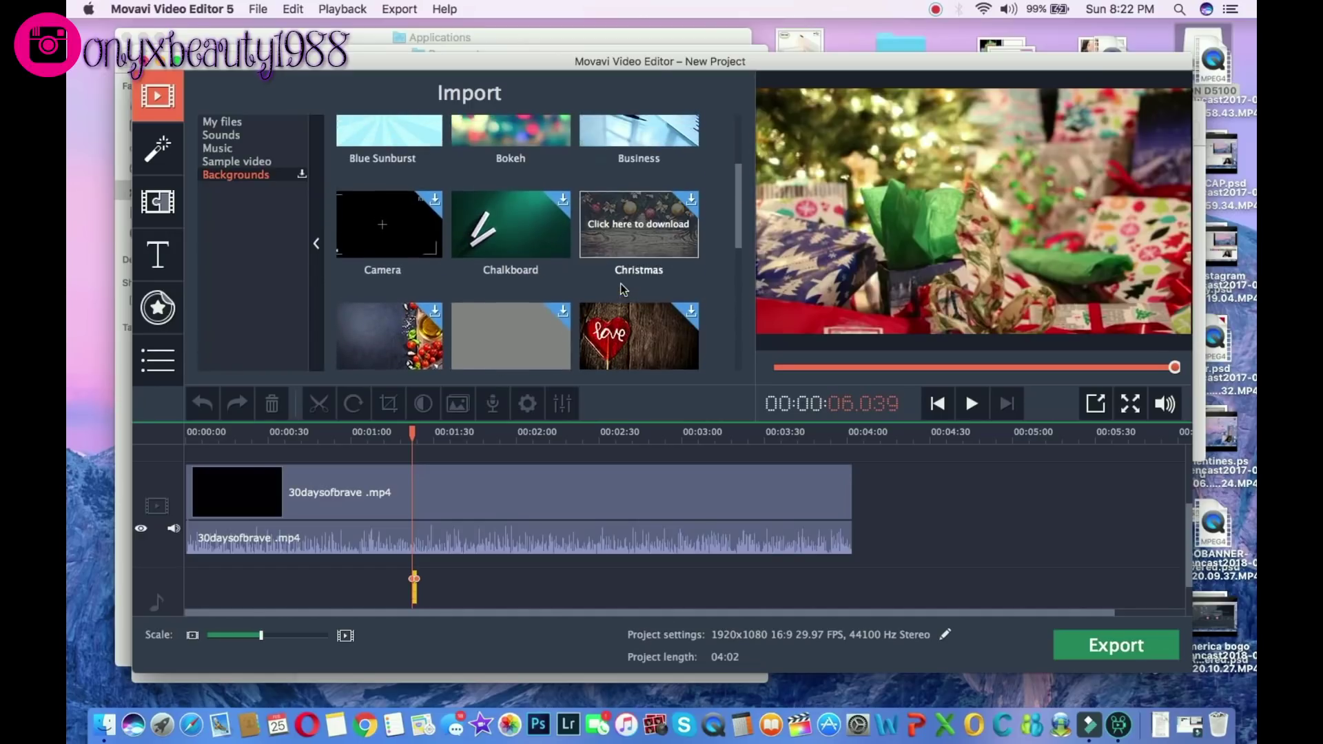
pyautogui.click(385, 341)
pyautogui.click(385, 340)
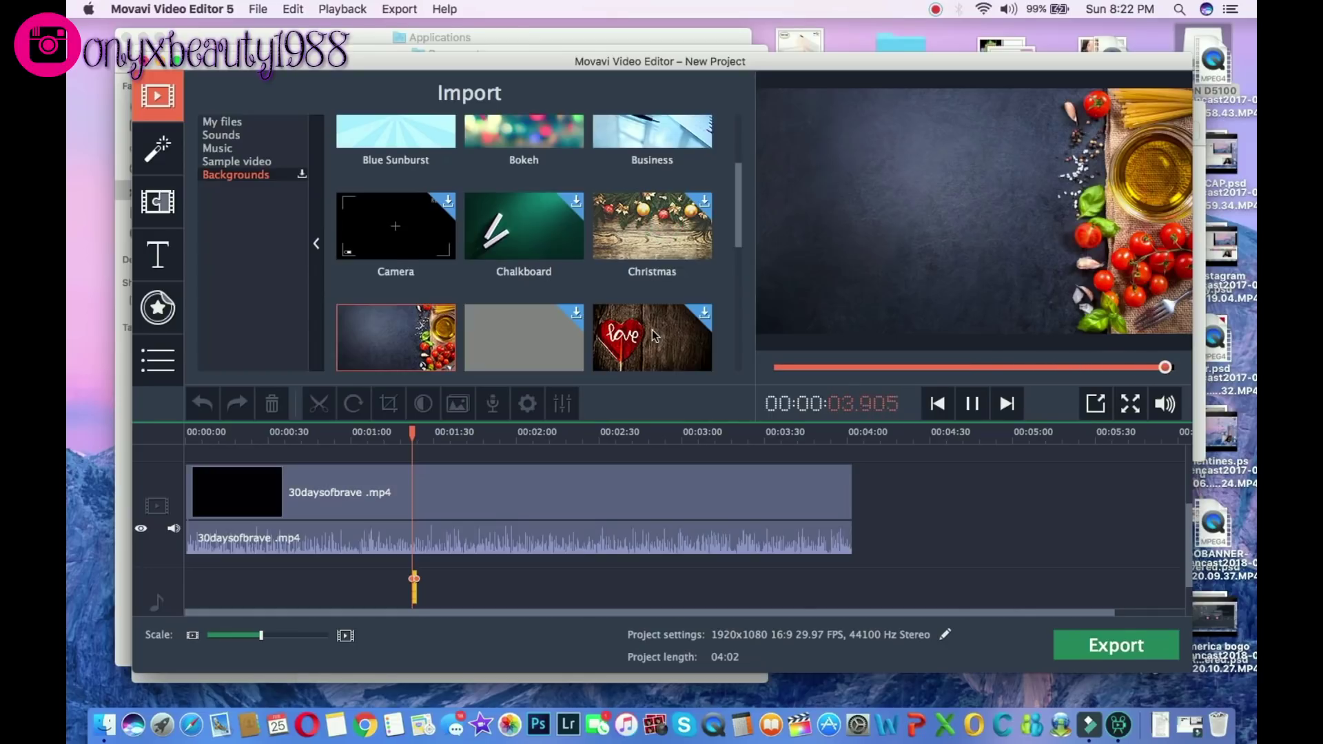
pyautogui.scroll(3, 651, 329)
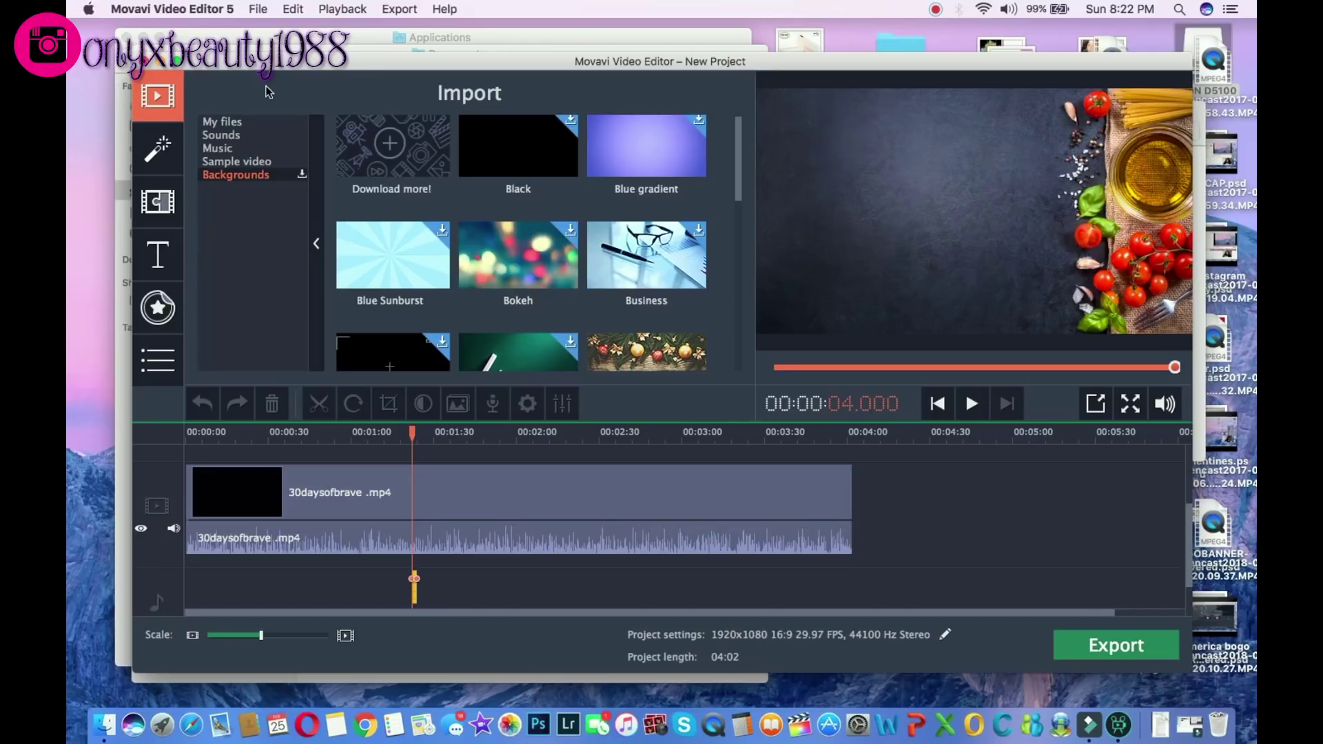
# Preview the Bokeh blur – bang! and Bunnies video filters
pyautogui.click(154, 144)
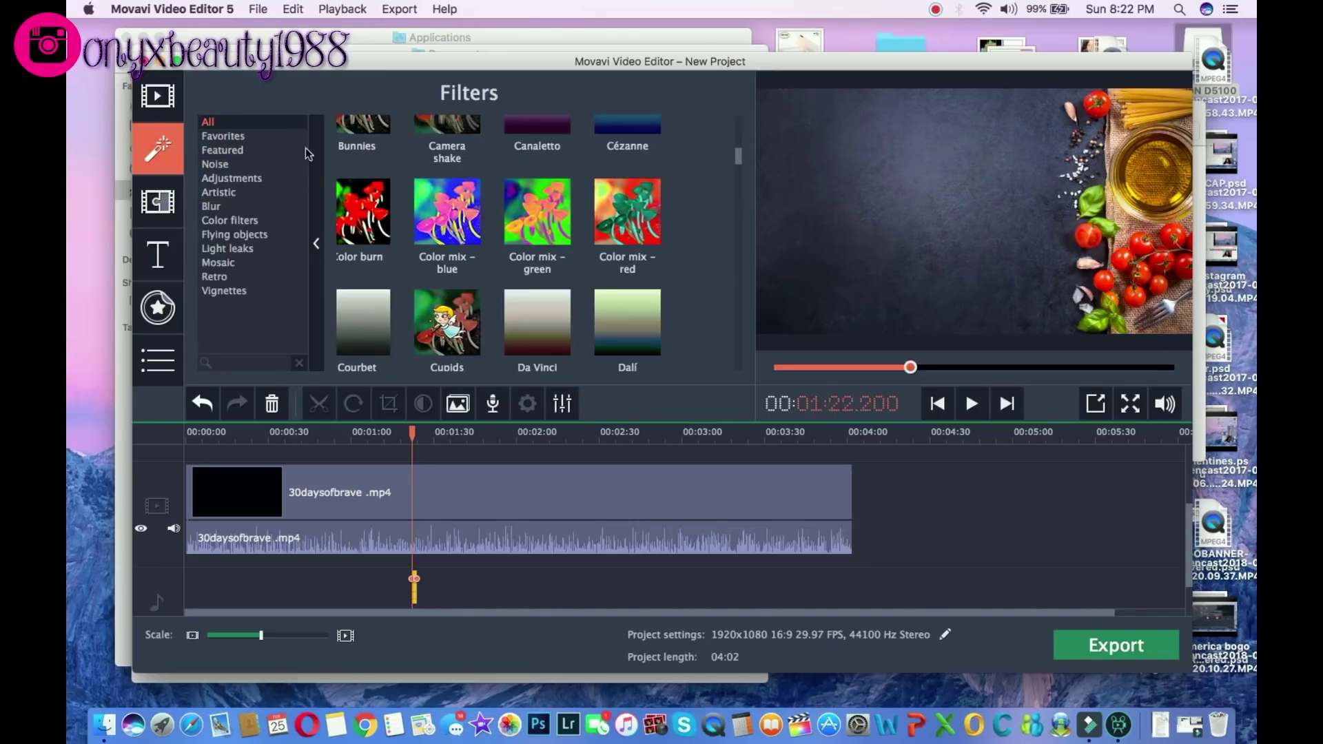
pyautogui.scroll(5, 556, 311)
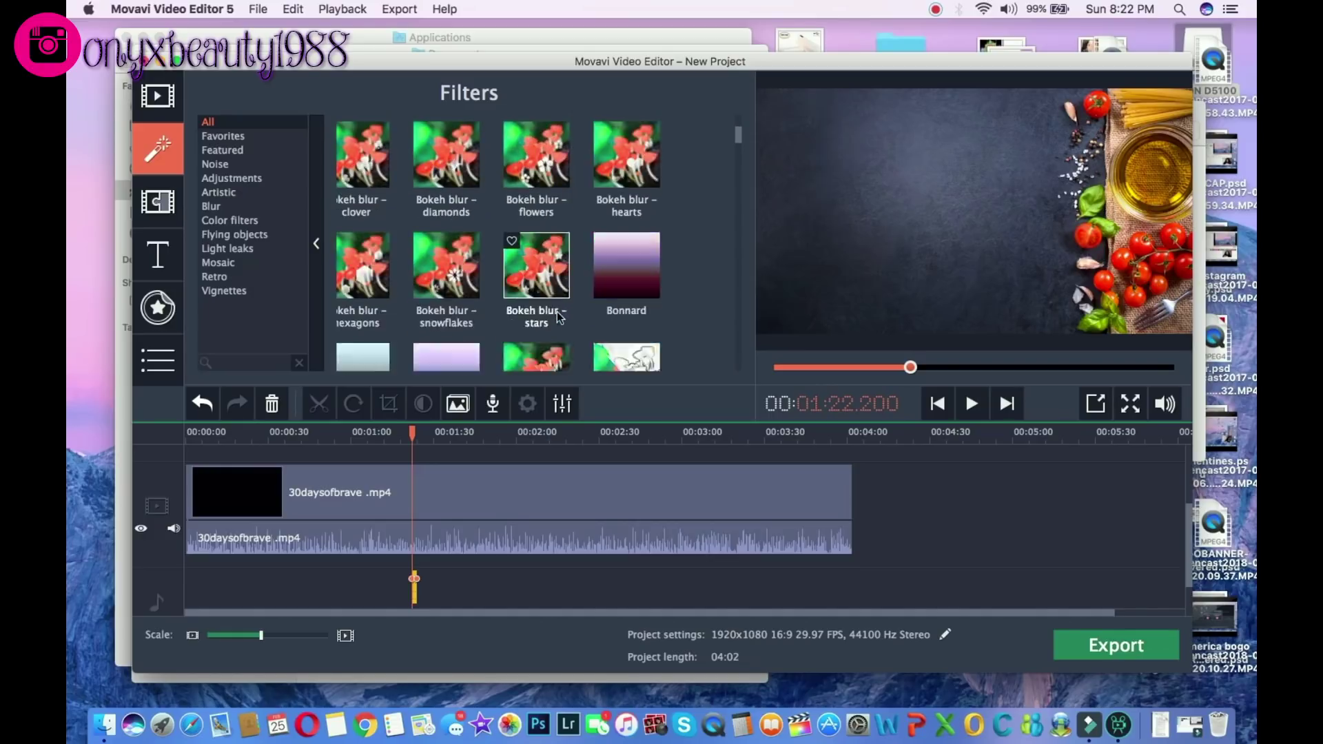
pyautogui.click(557, 311)
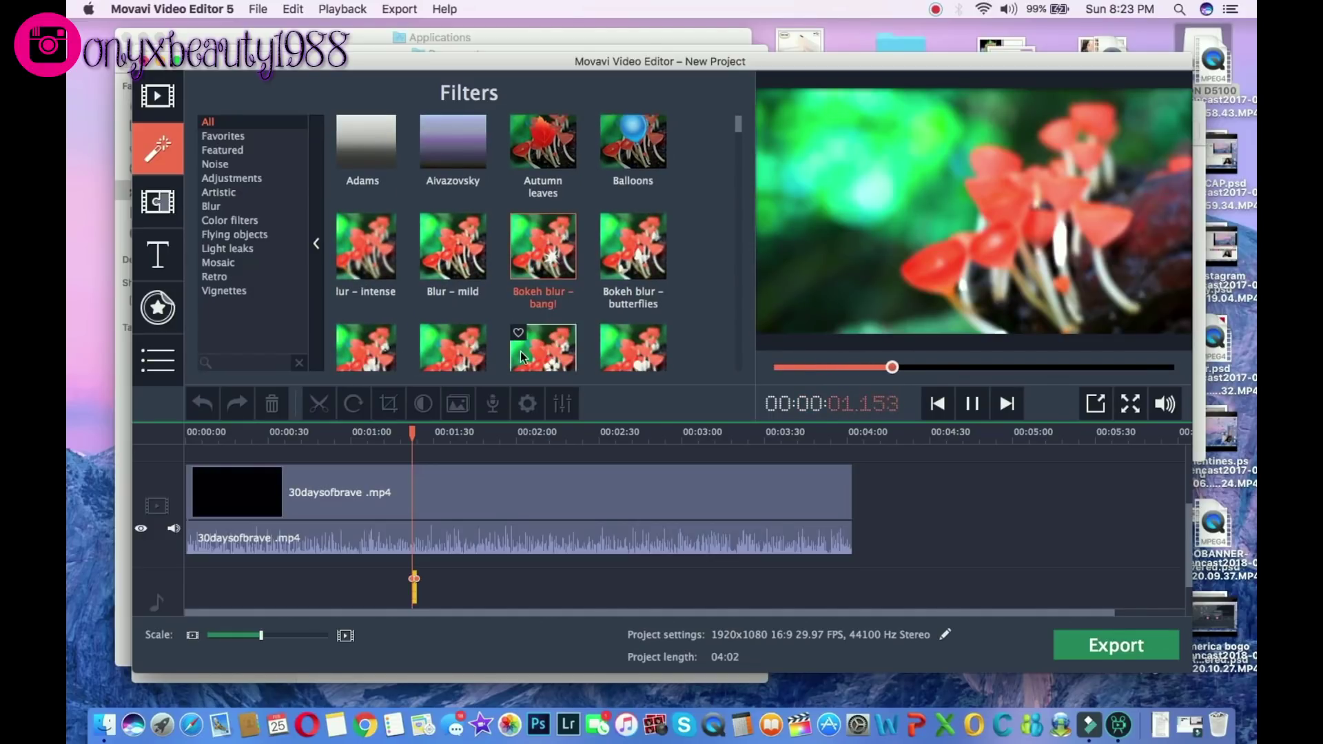
pyautogui.scroll(-2, 521, 355)
pyautogui.scroll(-4, 521, 355)
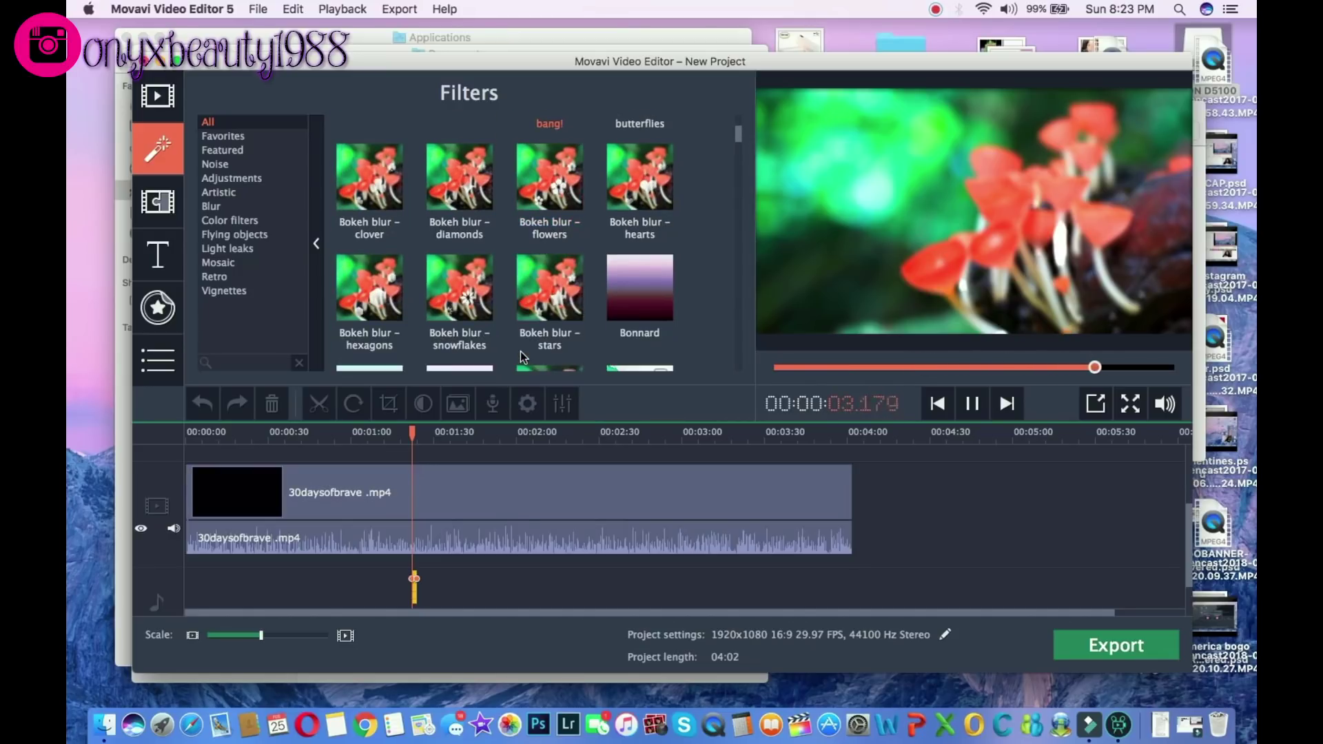
pyautogui.click(360, 275)
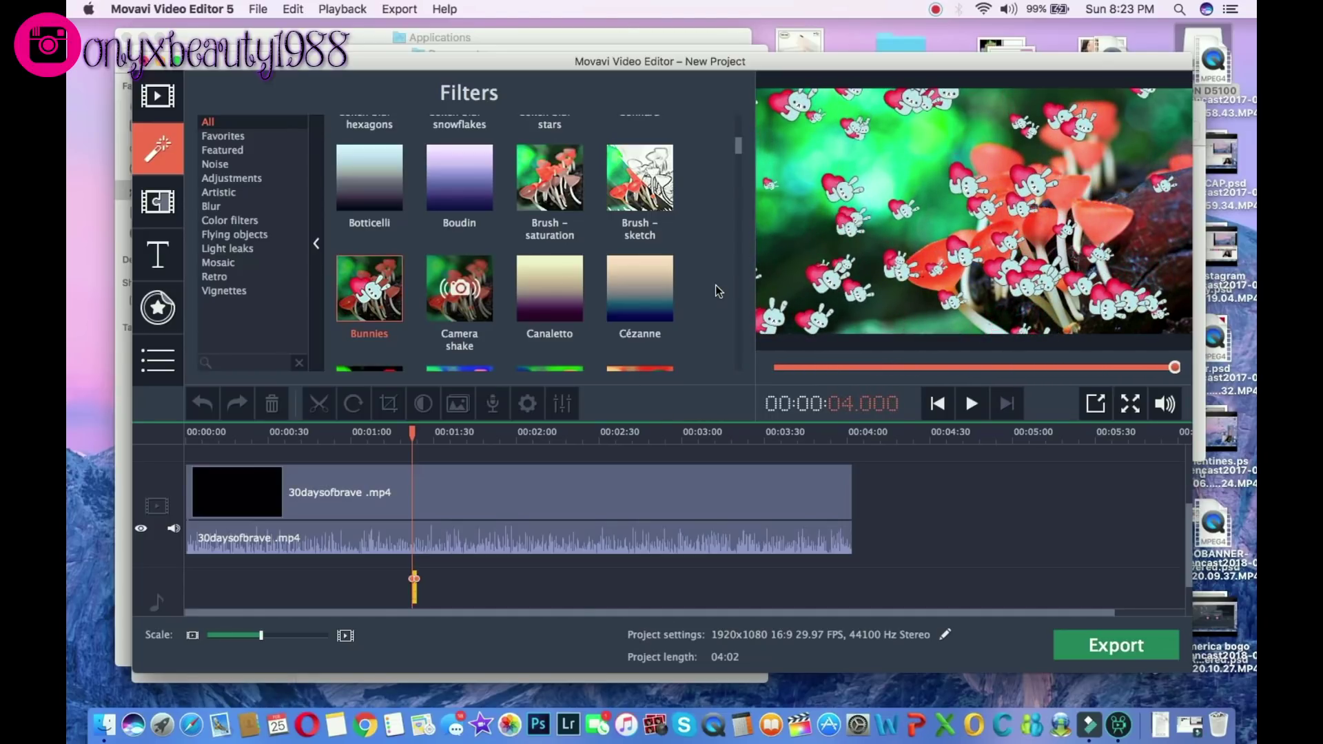
# Preview the Cupids filter and look through the rest of the filter collection
pyautogui.scroll(-5, 717, 289)
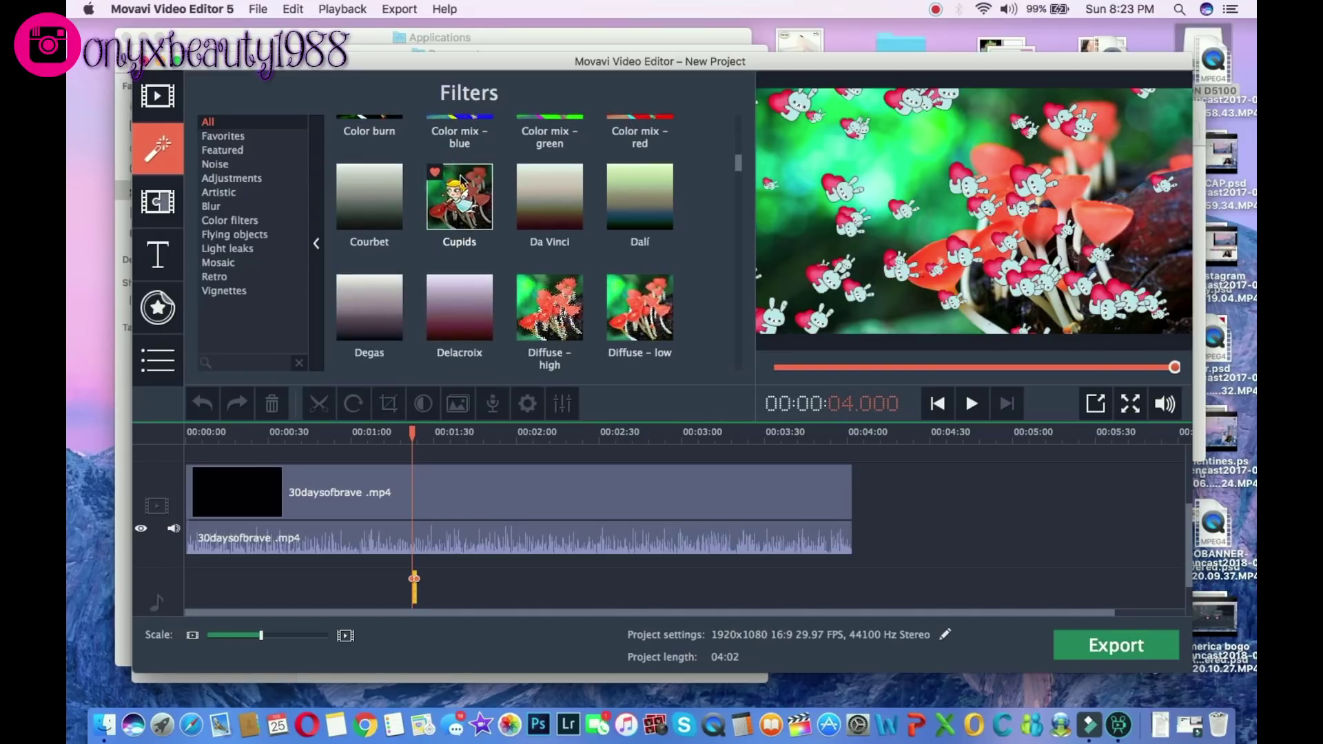
pyautogui.click(467, 203)
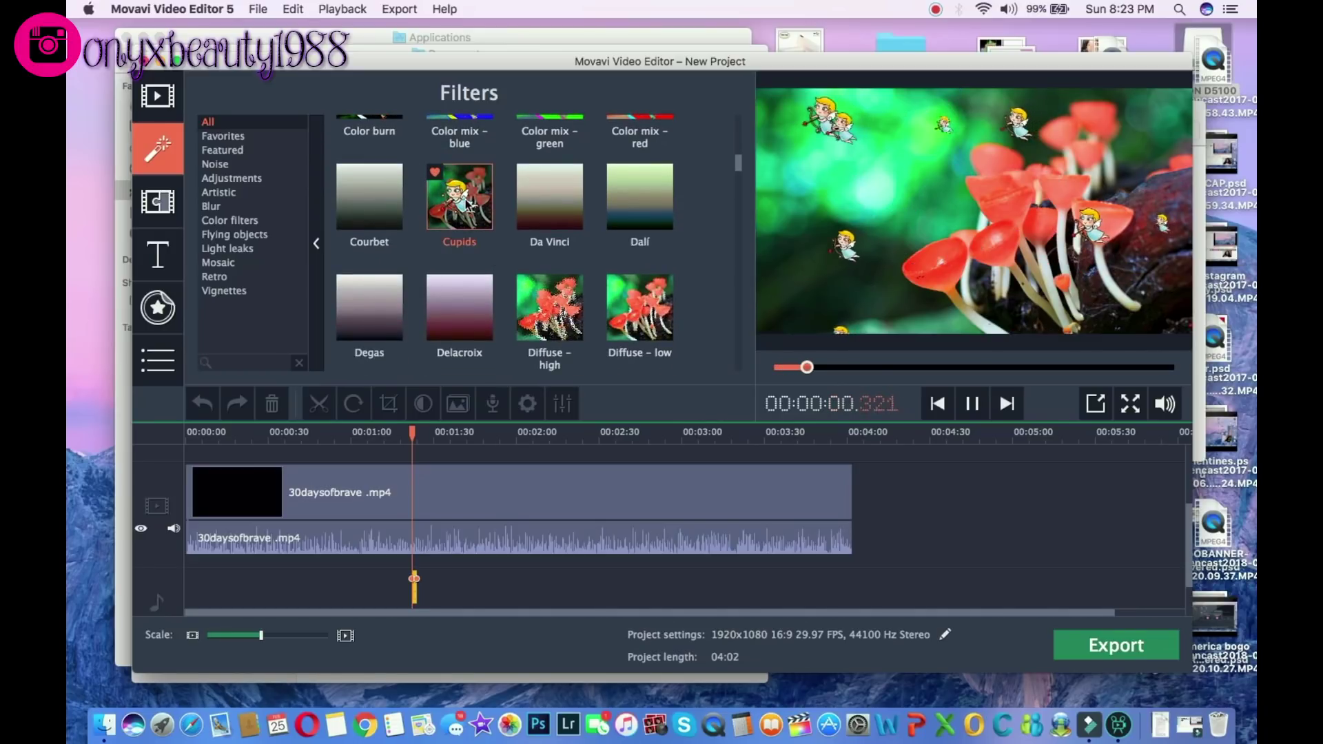
pyautogui.scroll(-5, 425, 345)
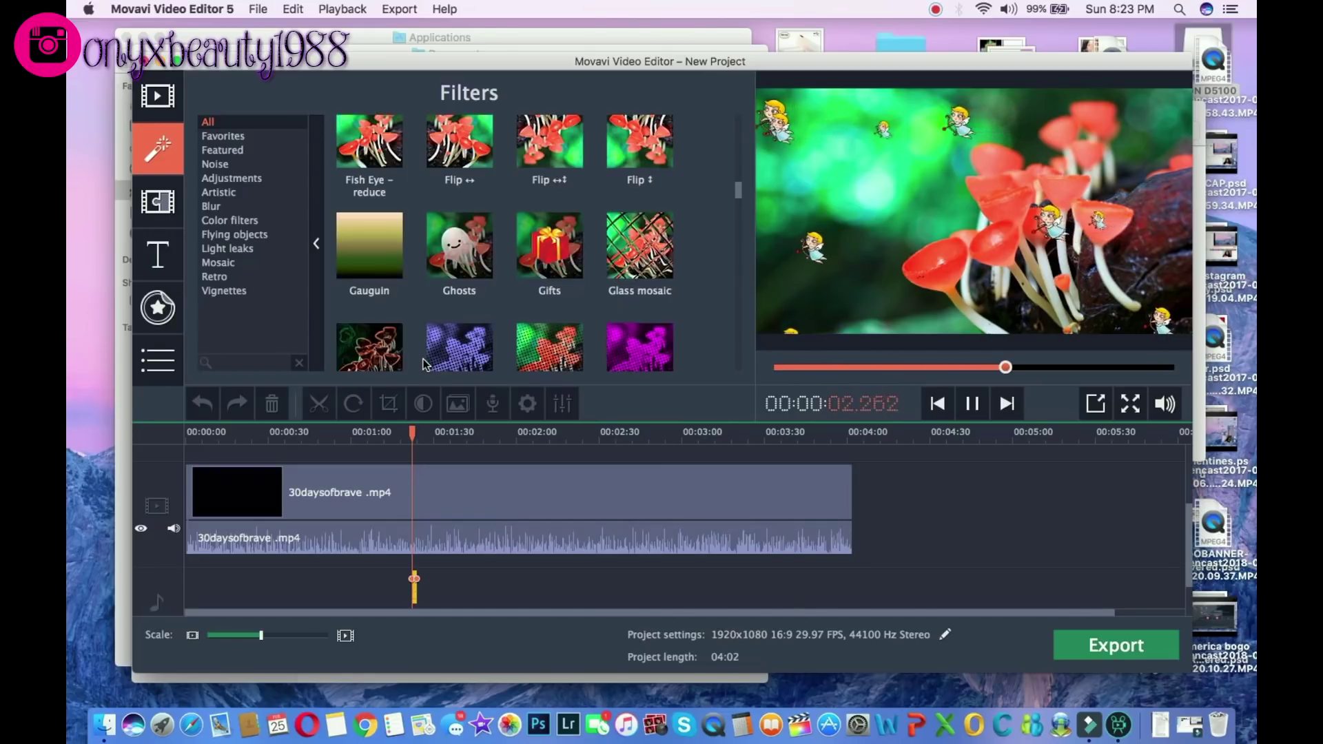
pyautogui.scroll(-3, 425, 365)
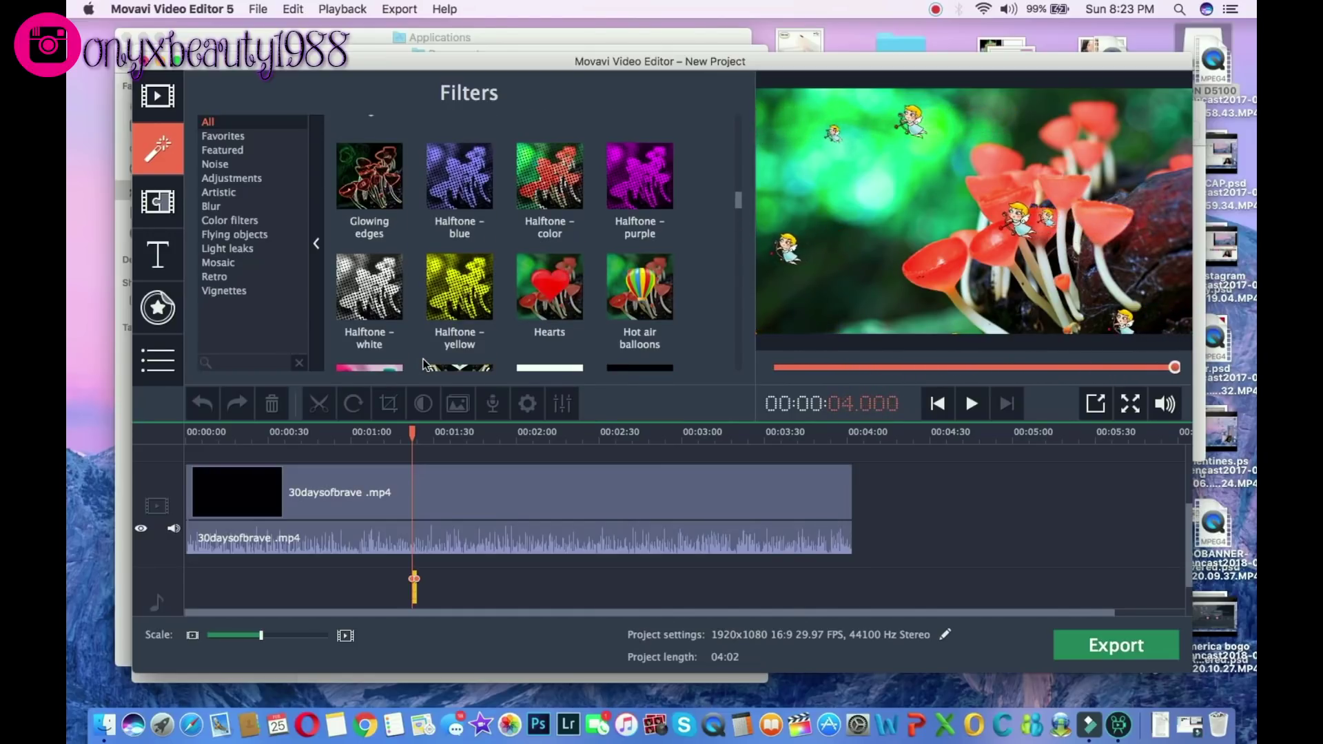
pyautogui.scroll(-8, 423, 364)
pyautogui.scroll(-15, 424, 364)
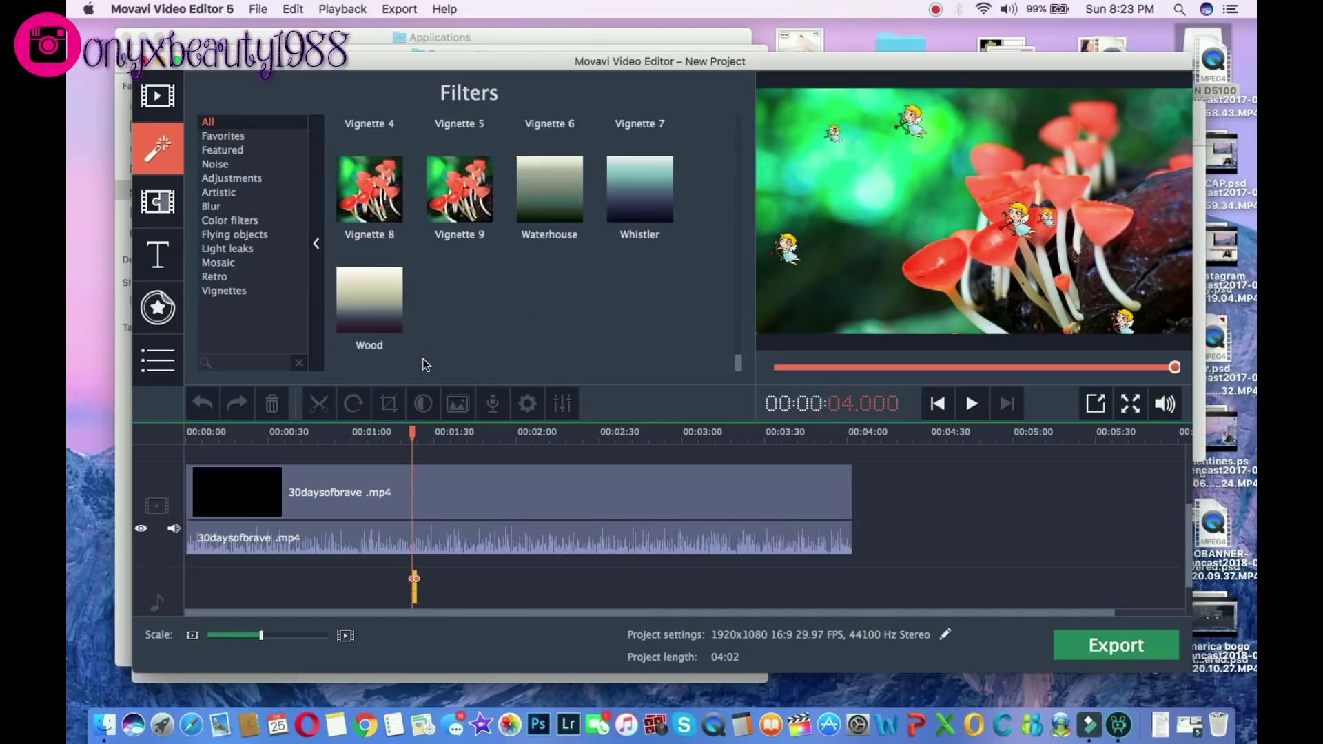
# Preview the Blinds ↓ and Circle in transitions, plus the second cross and the rotating cube transitions
pyautogui.click(160, 197)
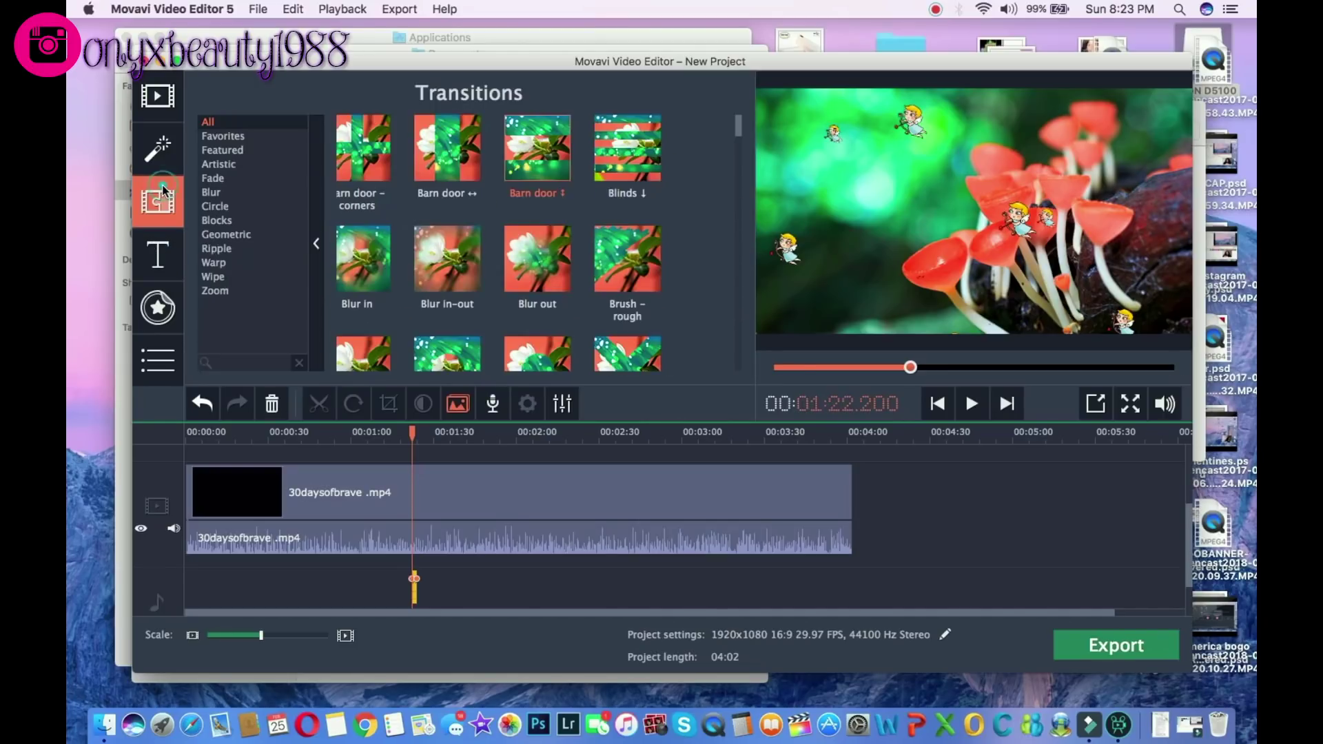
pyautogui.click(615, 130)
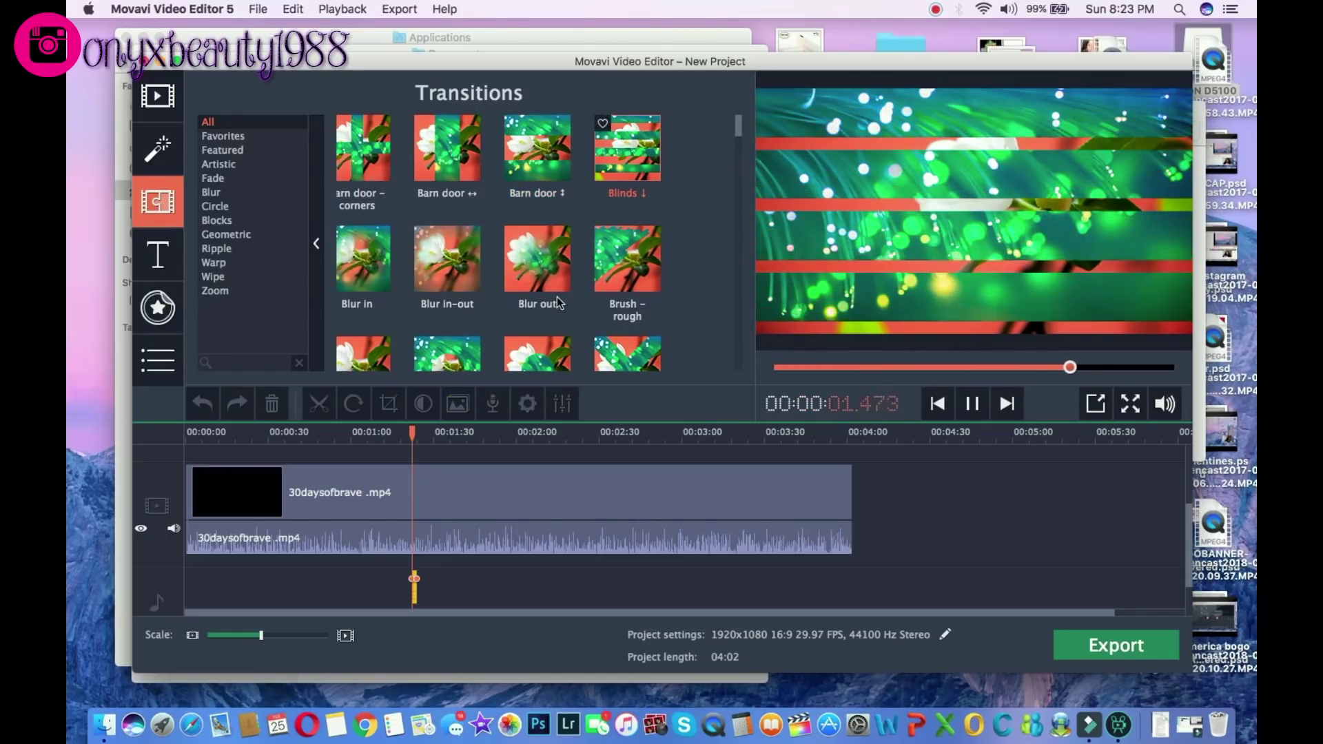
pyautogui.scroll(-3, 554, 301)
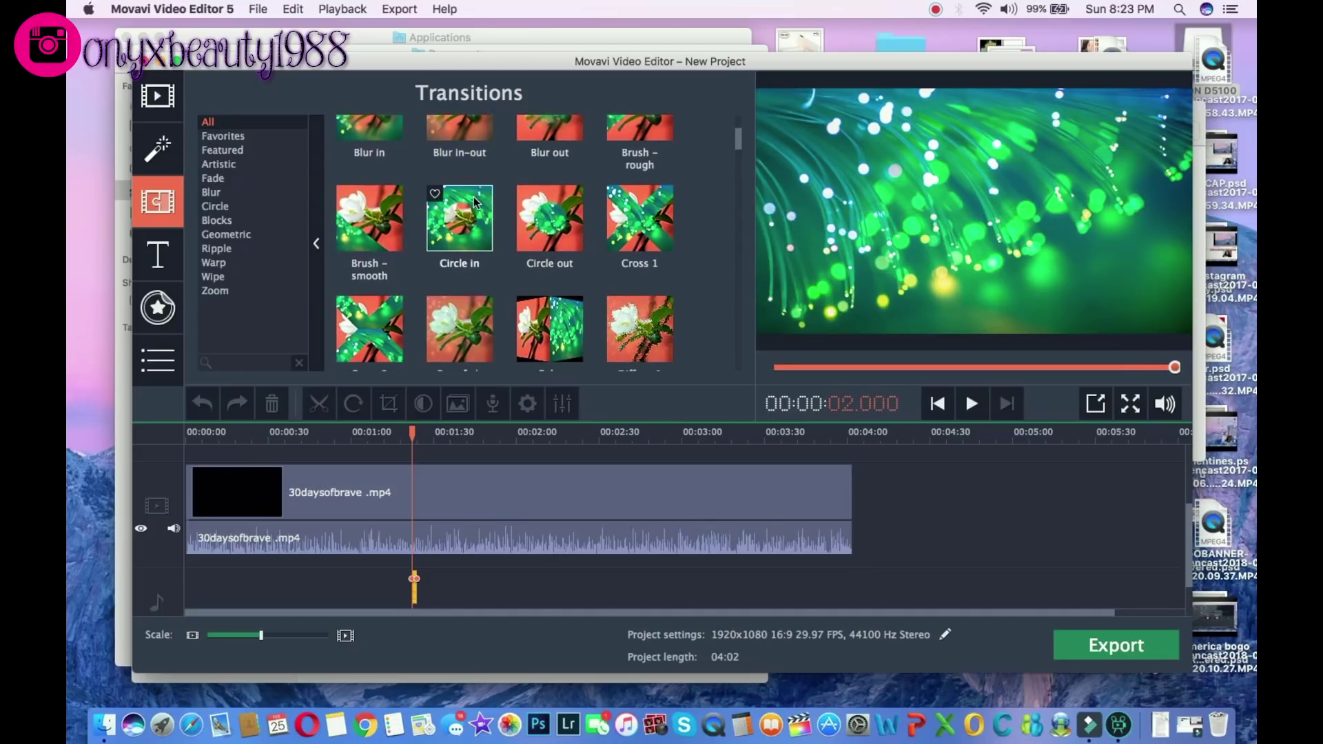
pyautogui.click(474, 202)
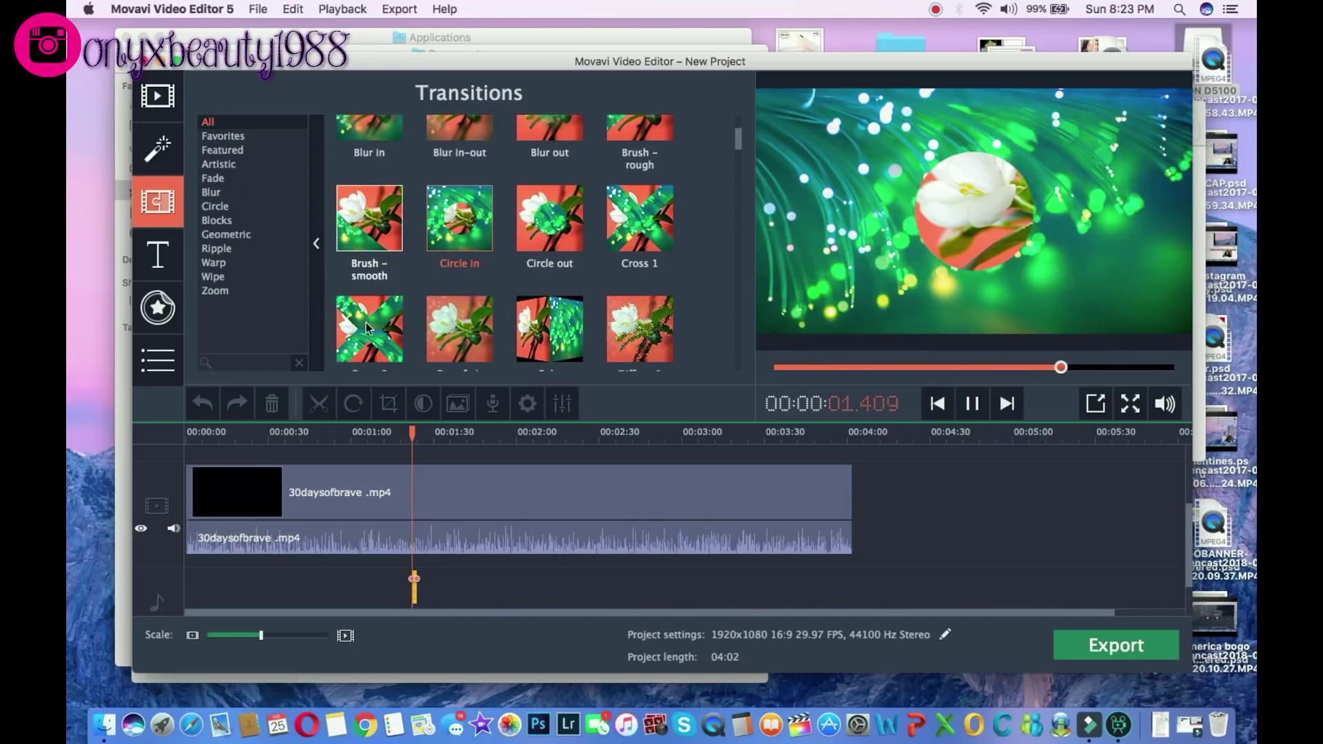
pyautogui.click(366, 322)
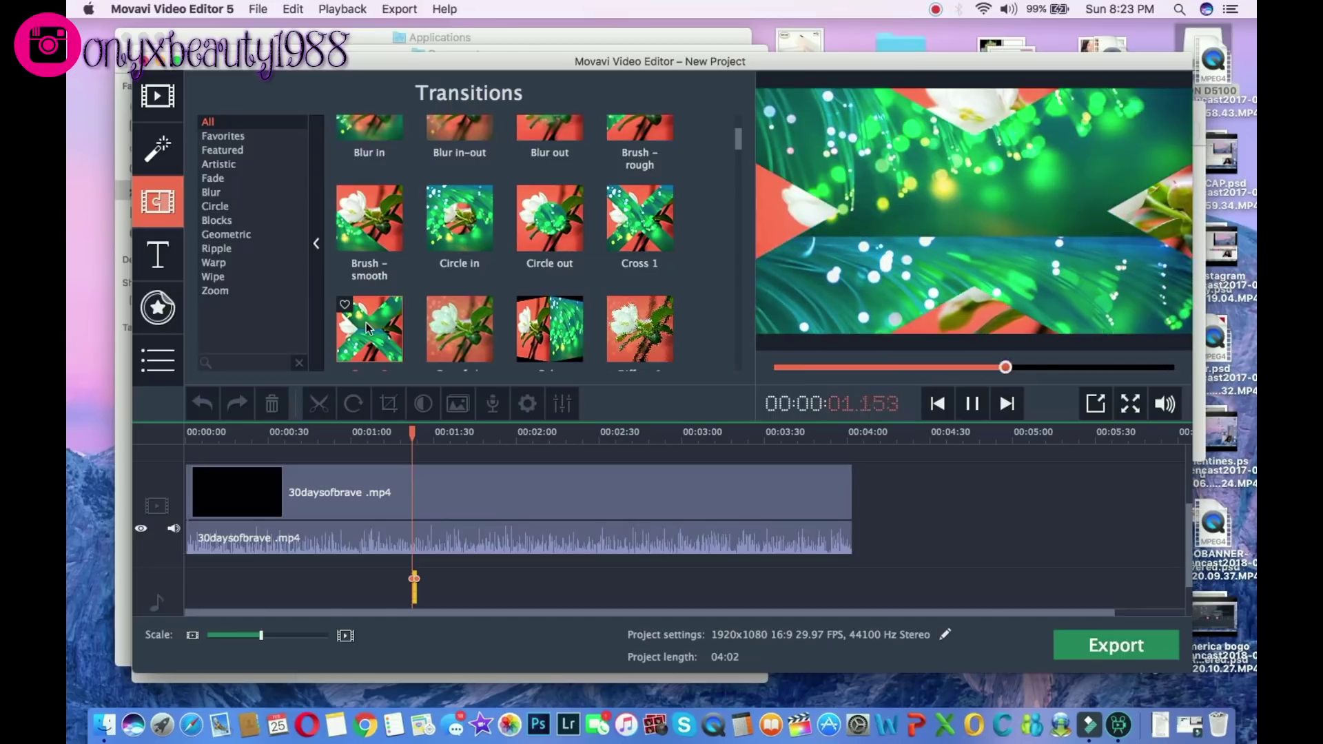
pyautogui.click(537, 361)
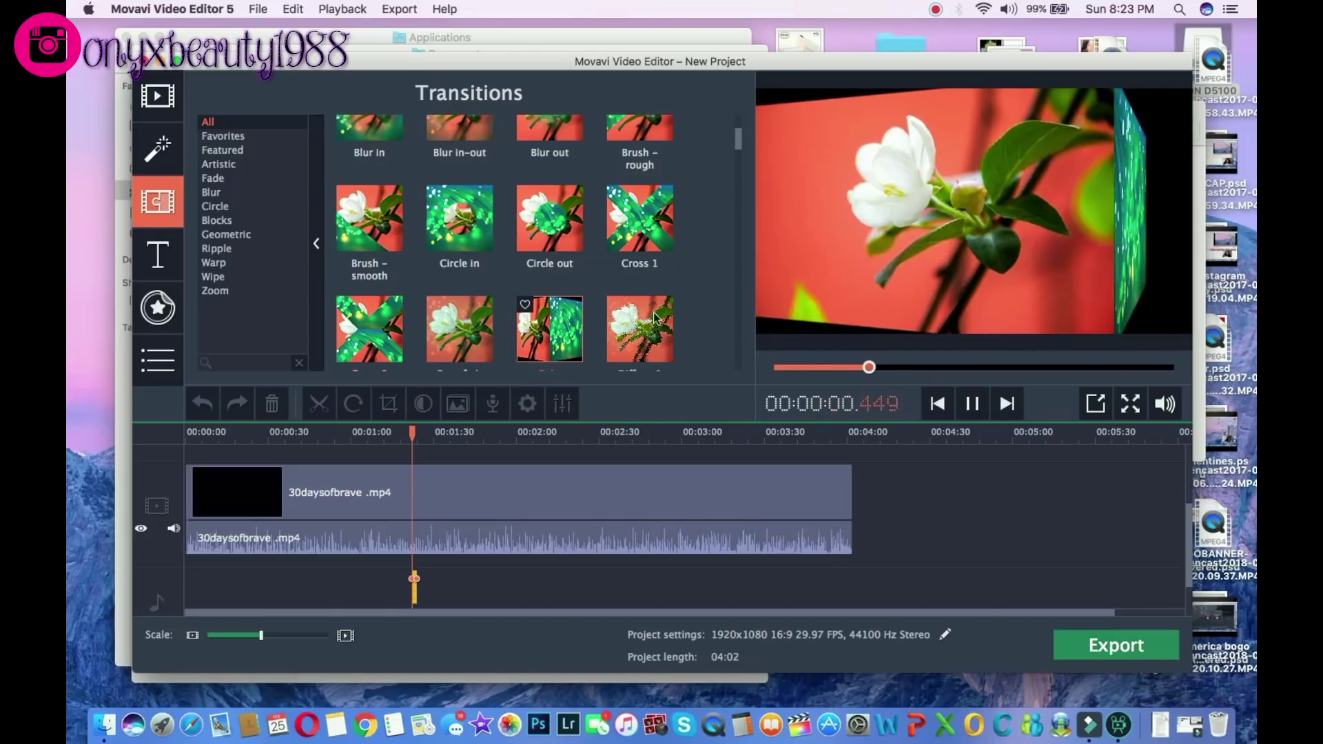
# Preview the Diffuse 1 transition, look through the rest of the transition collection and select Twist ↙
pyautogui.click(666, 327)
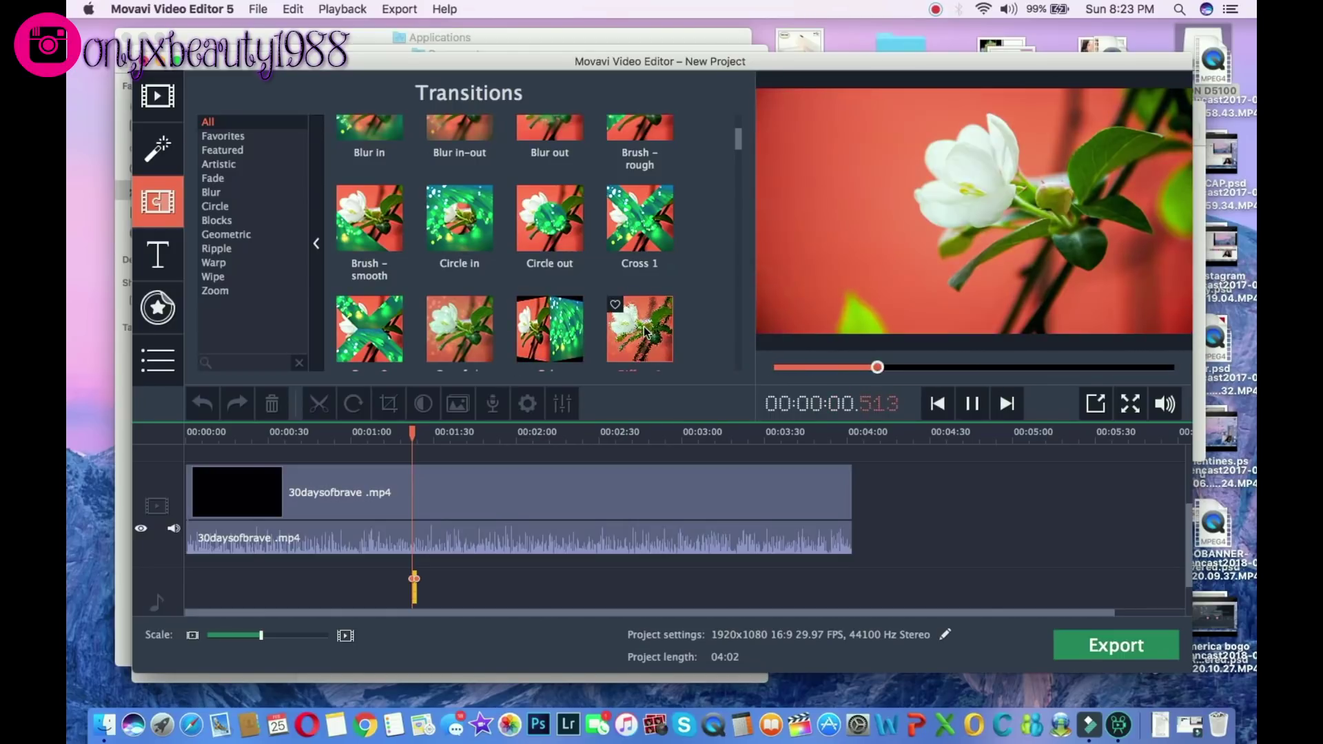
pyautogui.scroll(-10, 644, 329)
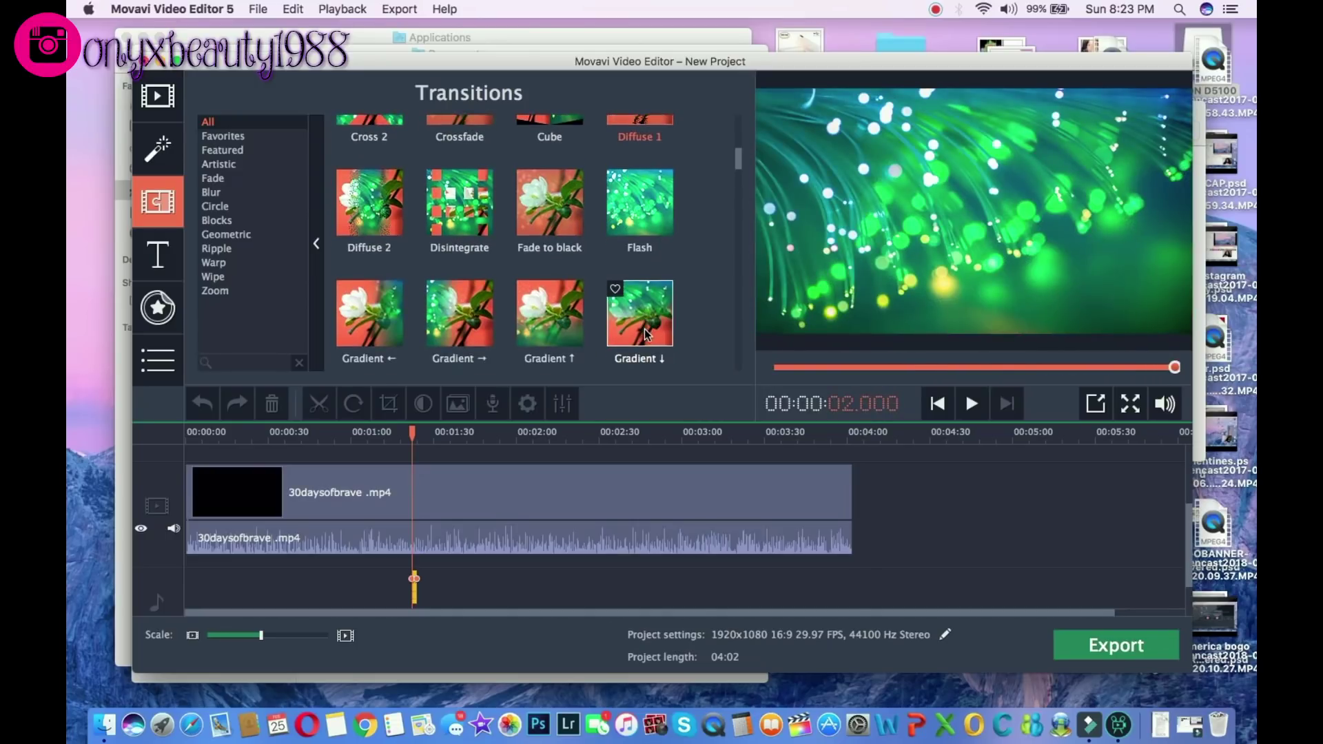
pyautogui.scroll(-15, 645, 333)
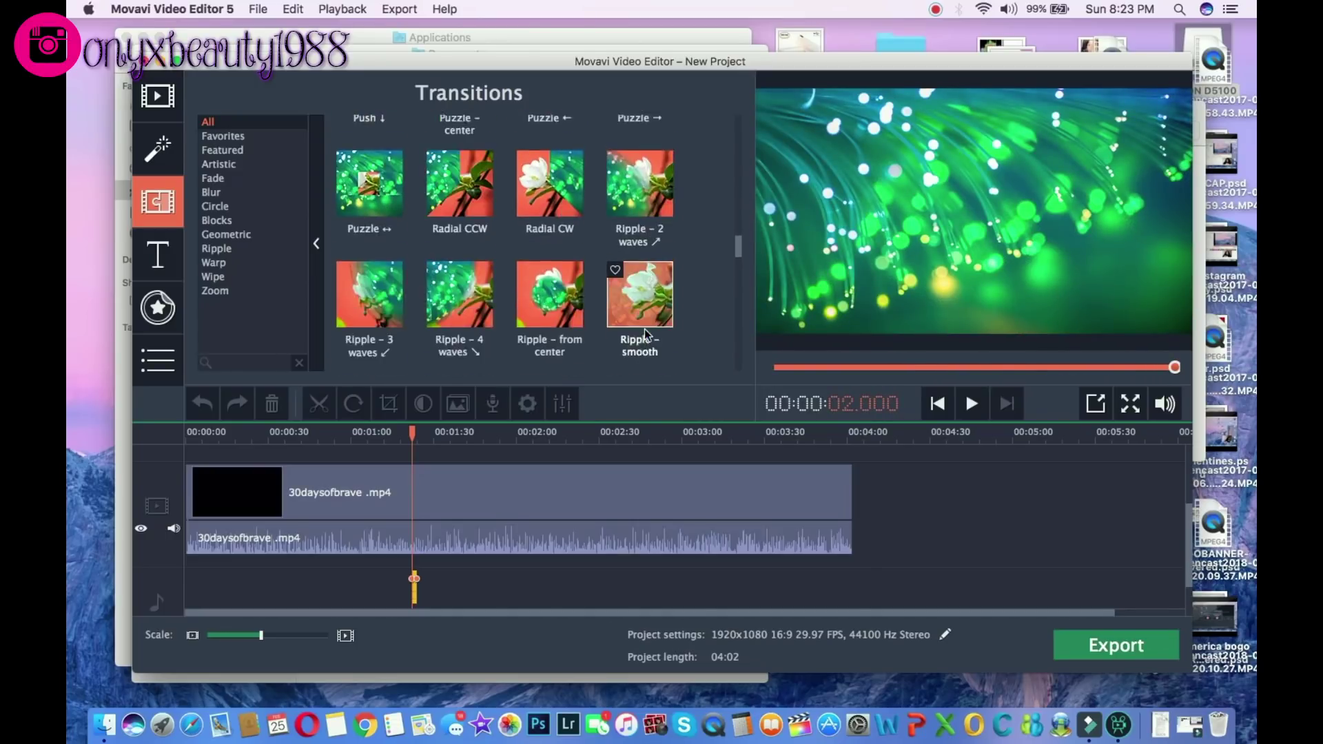
pyautogui.scroll(-8, 644, 333)
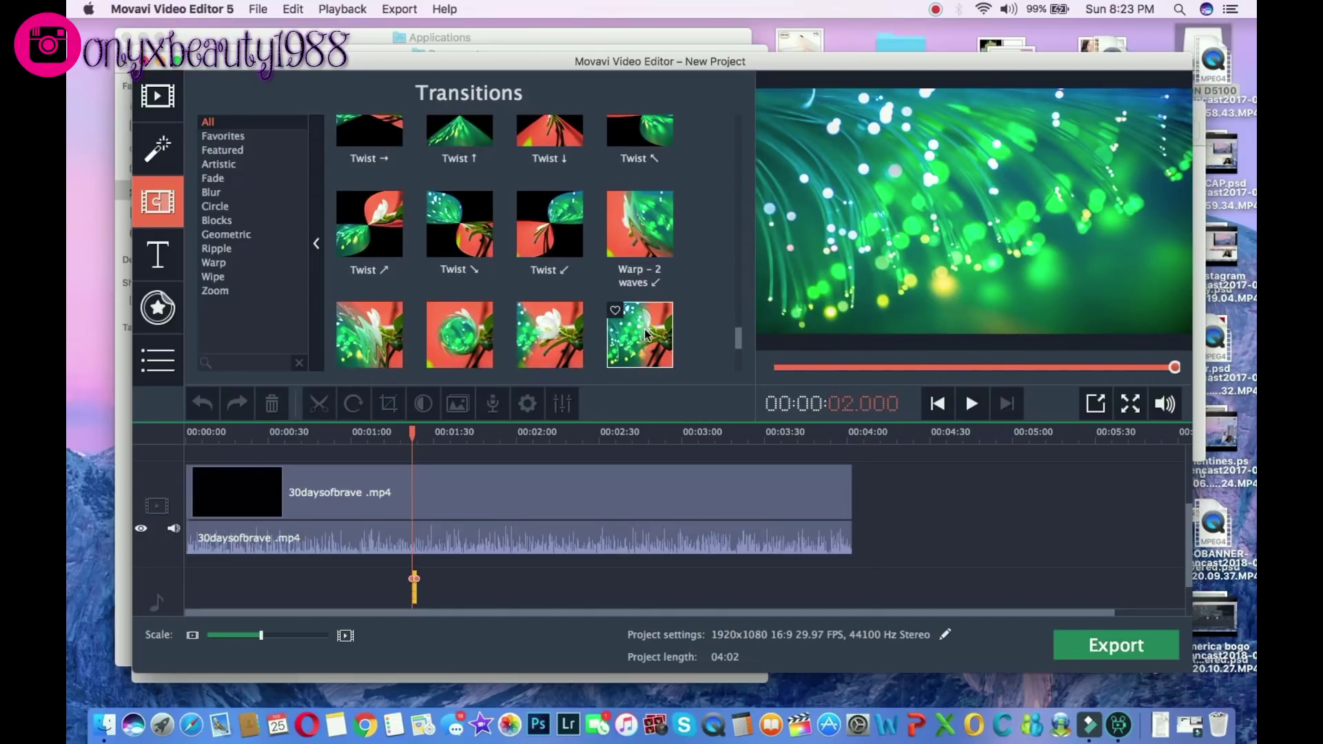
pyautogui.click(571, 238)
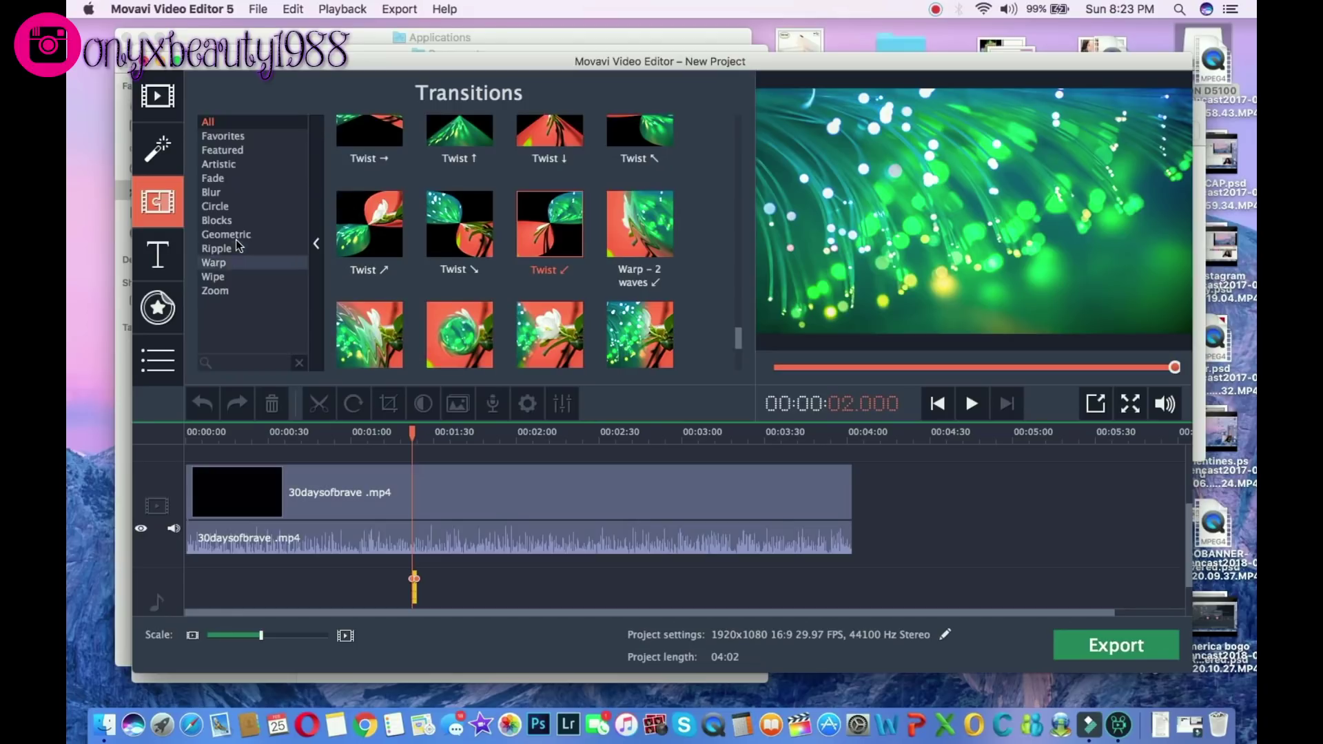
# Insert the Diamond title before the 30daysofbrave clip and place the Heart title on the title track at about 02:19
pyautogui.click(158, 254)
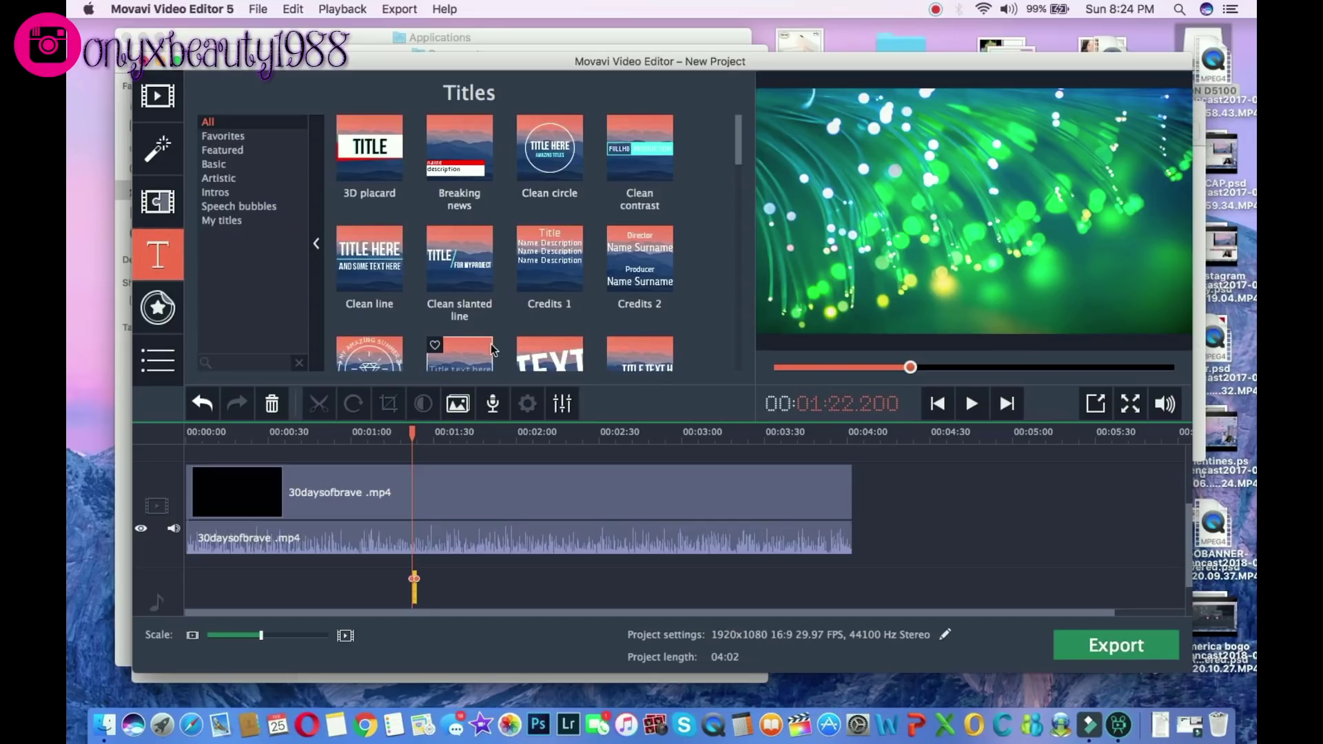
pyautogui.scroll(-10, 490, 344)
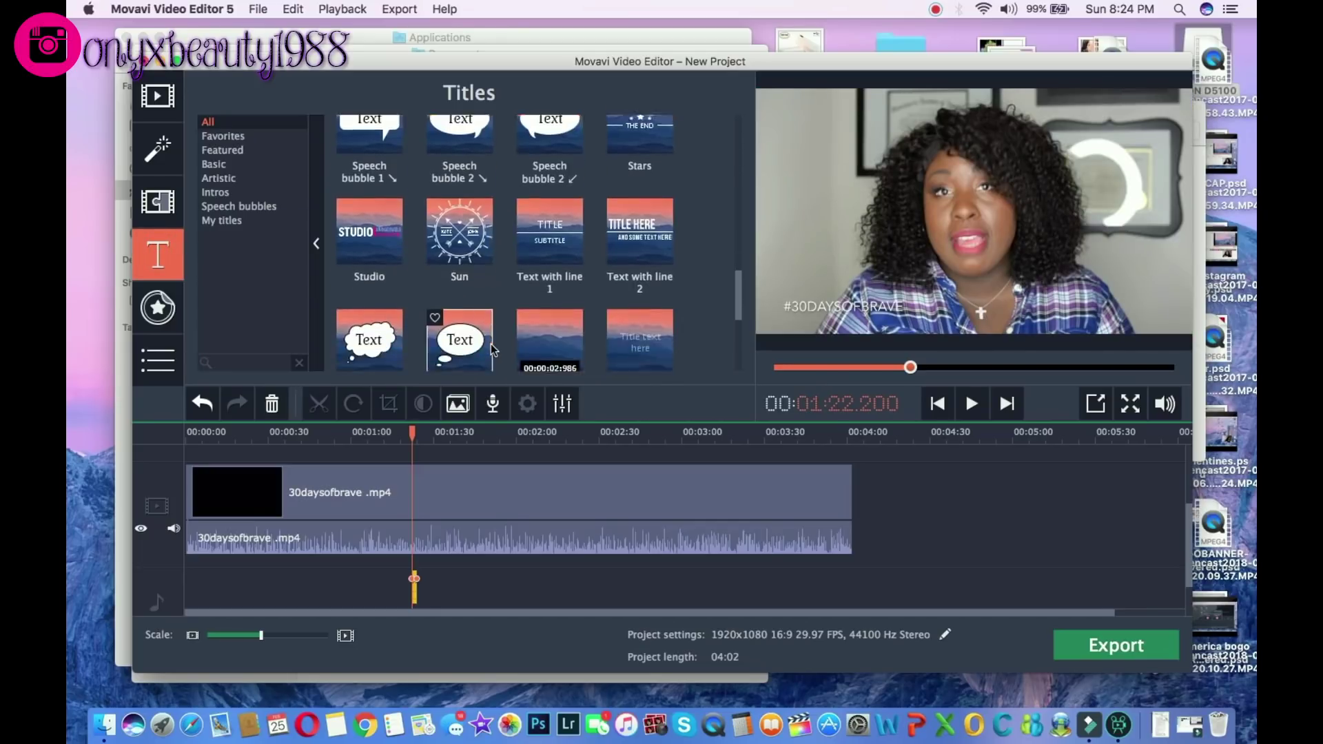
pyautogui.scroll(-3, 490, 344)
pyautogui.scroll(10, 490, 345)
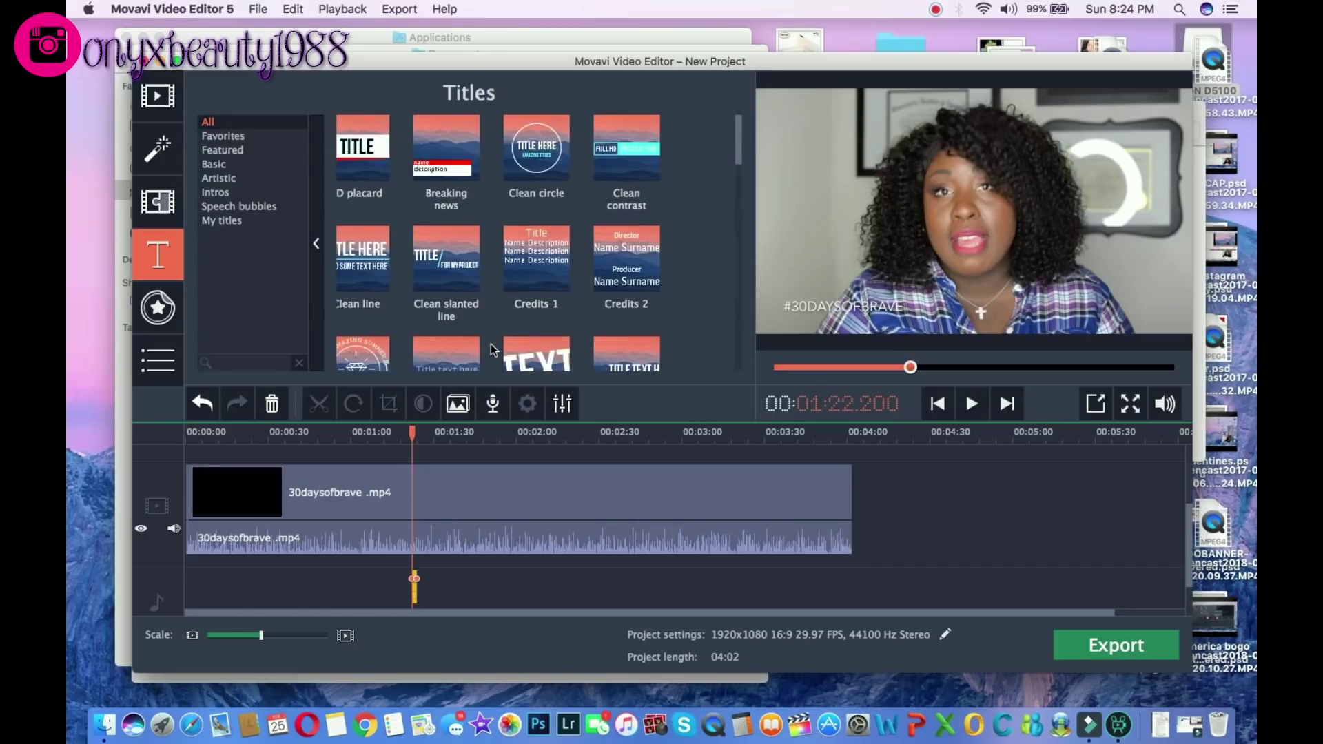
pyautogui.scroll(-3, 491, 344)
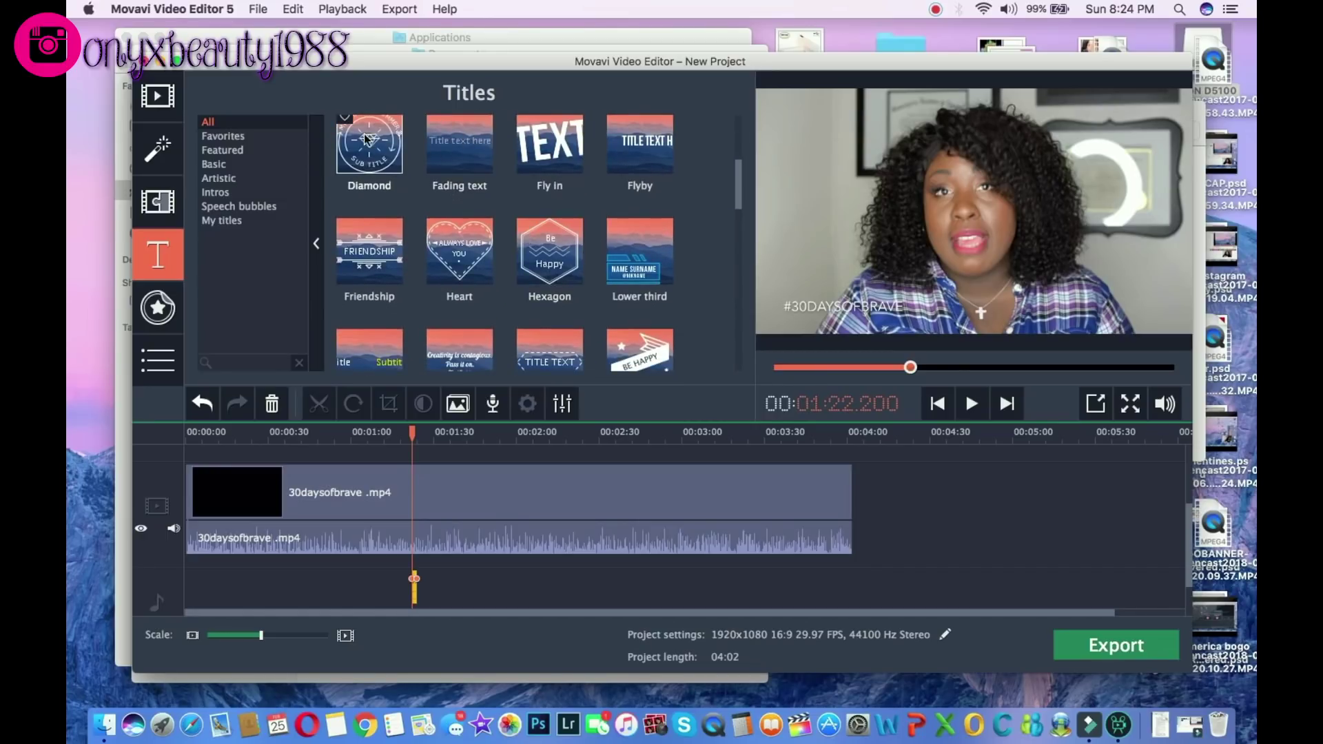
pyautogui.moveTo(358, 135); pyautogui.dragTo(388, 464)
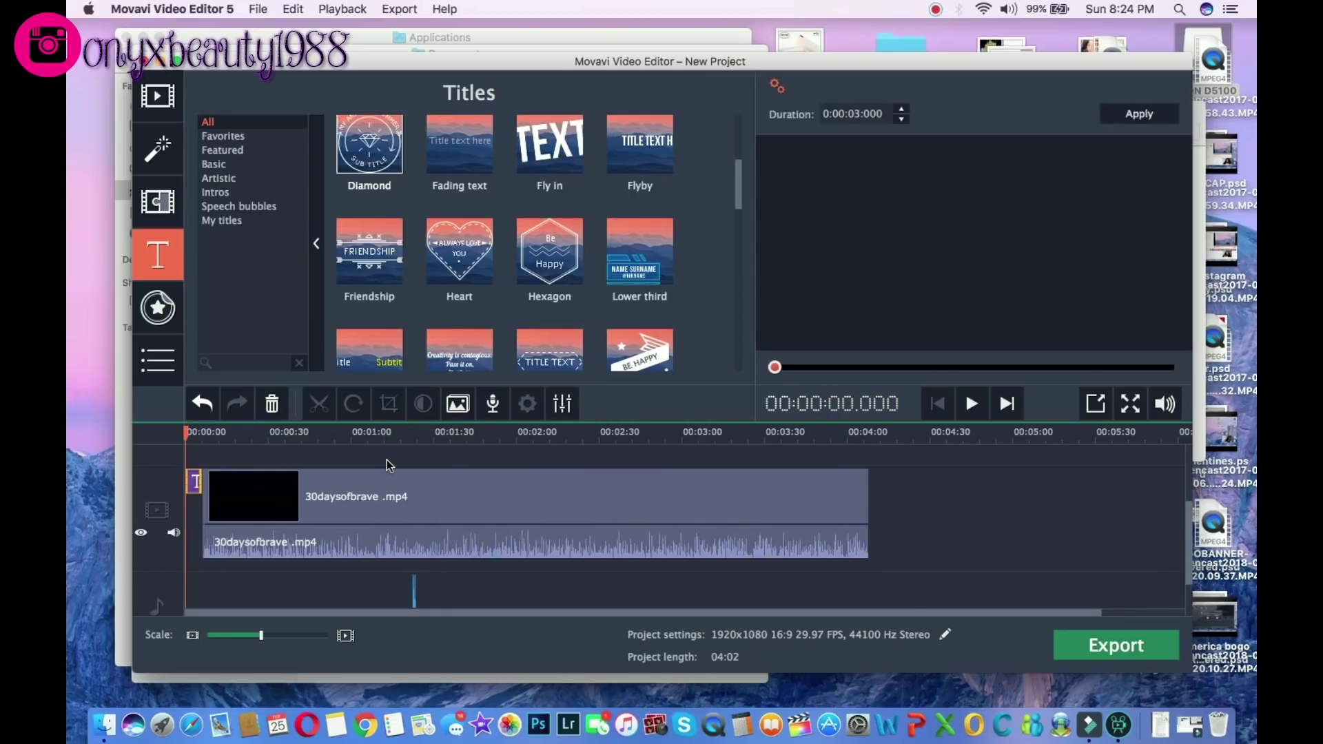
pyautogui.click(186, 482)
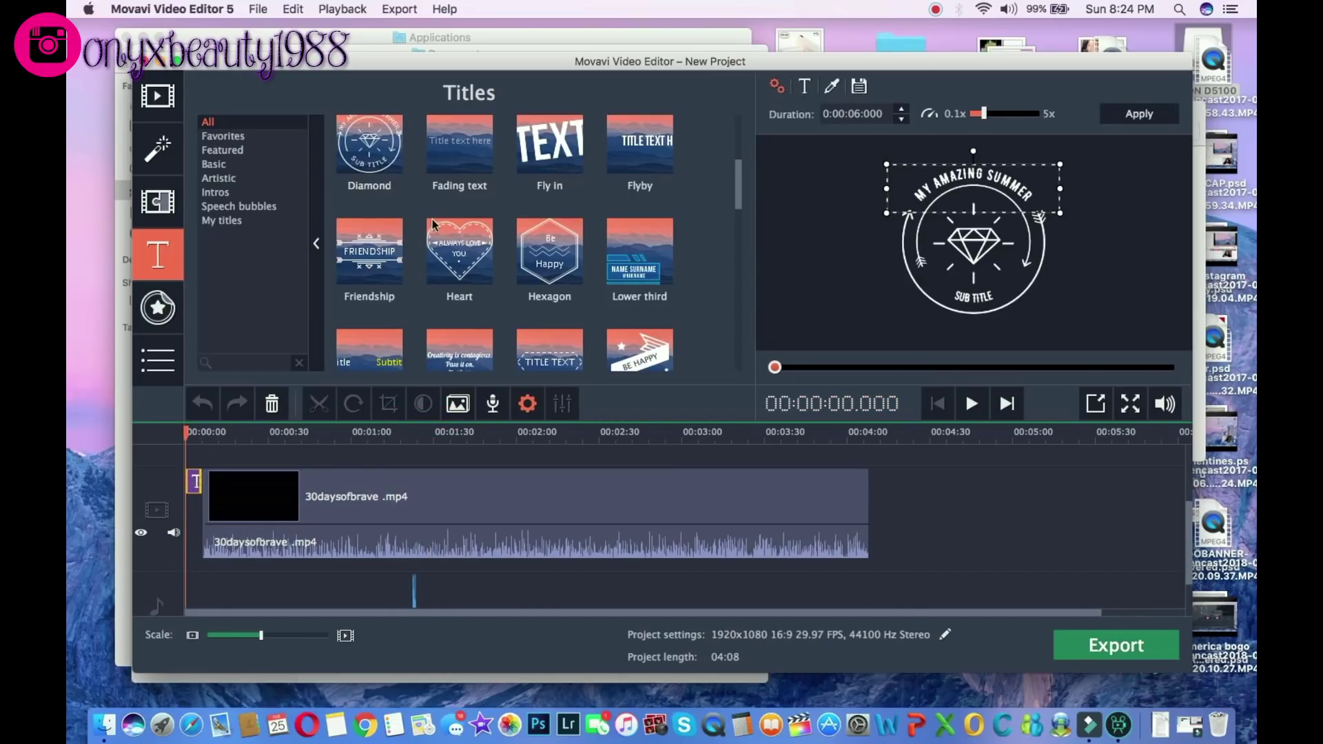
pyautogui.moveTo(509, 604); pyautogui.dragTo(570, 461)
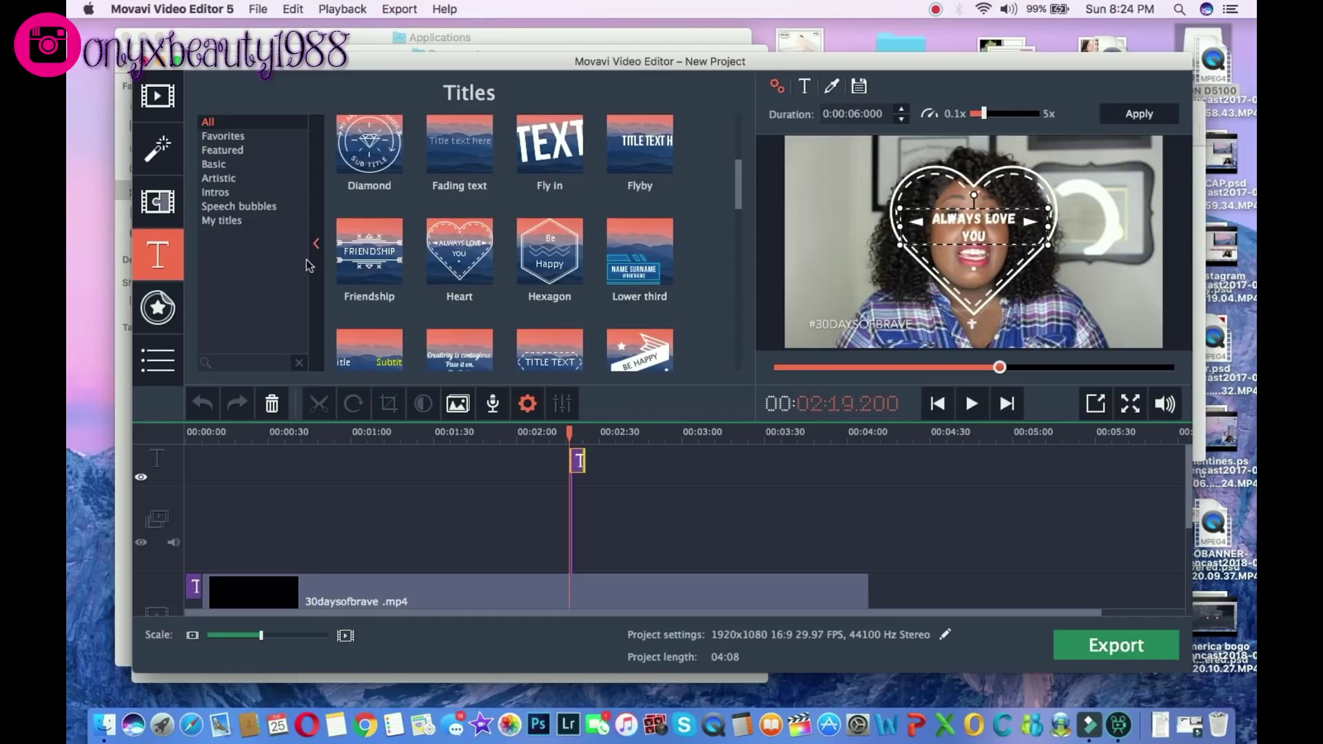
# Look through the featured and full sticker collections, then place the Drink sticker on the title track at about 01:57
pyautogui.click(158, 312)
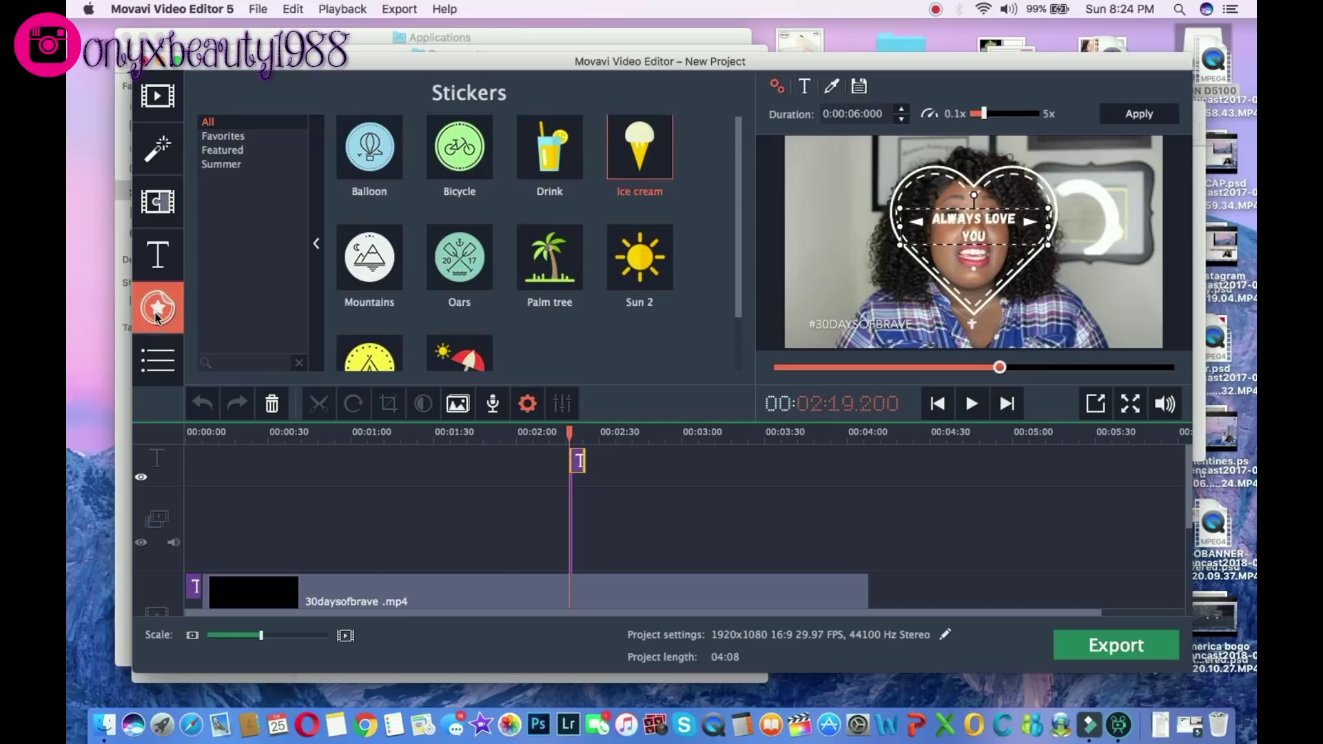
pyautogui.hscroll(1, 475, 305)
pyautogui.scroll(-2, 475, 305)
pyautogui.scroll(2, 476, 305)
pyautogui.click(249, 149)
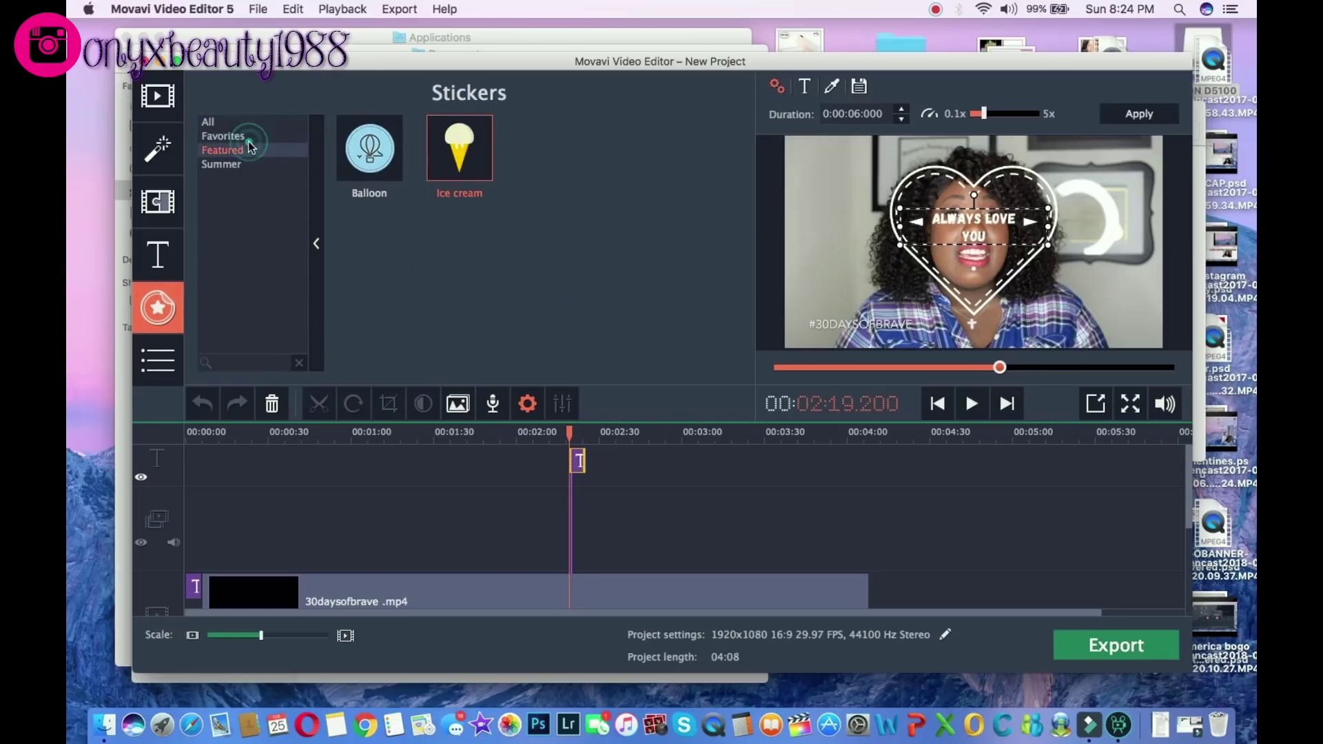
pyautogui.click(246, 125)
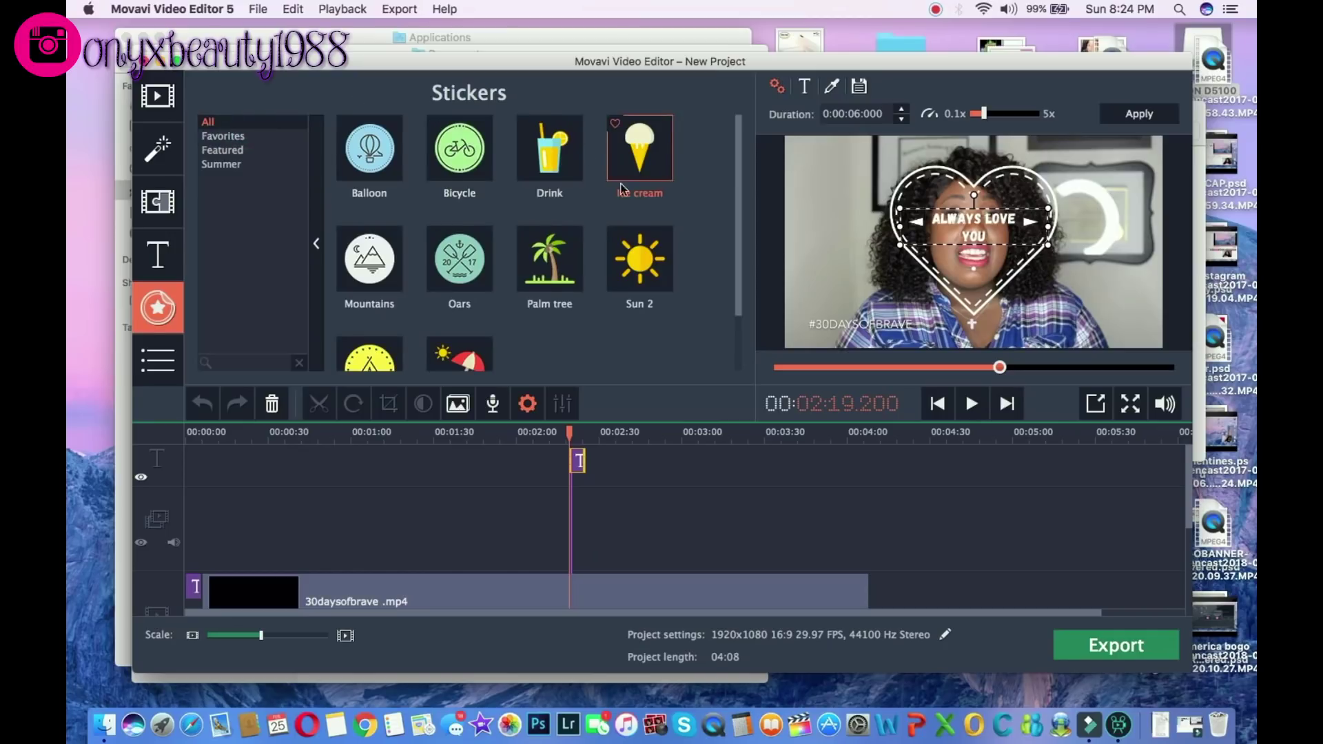
pyautogui.moveTo(563, 337); pyautogui.dragTo(508, 466)
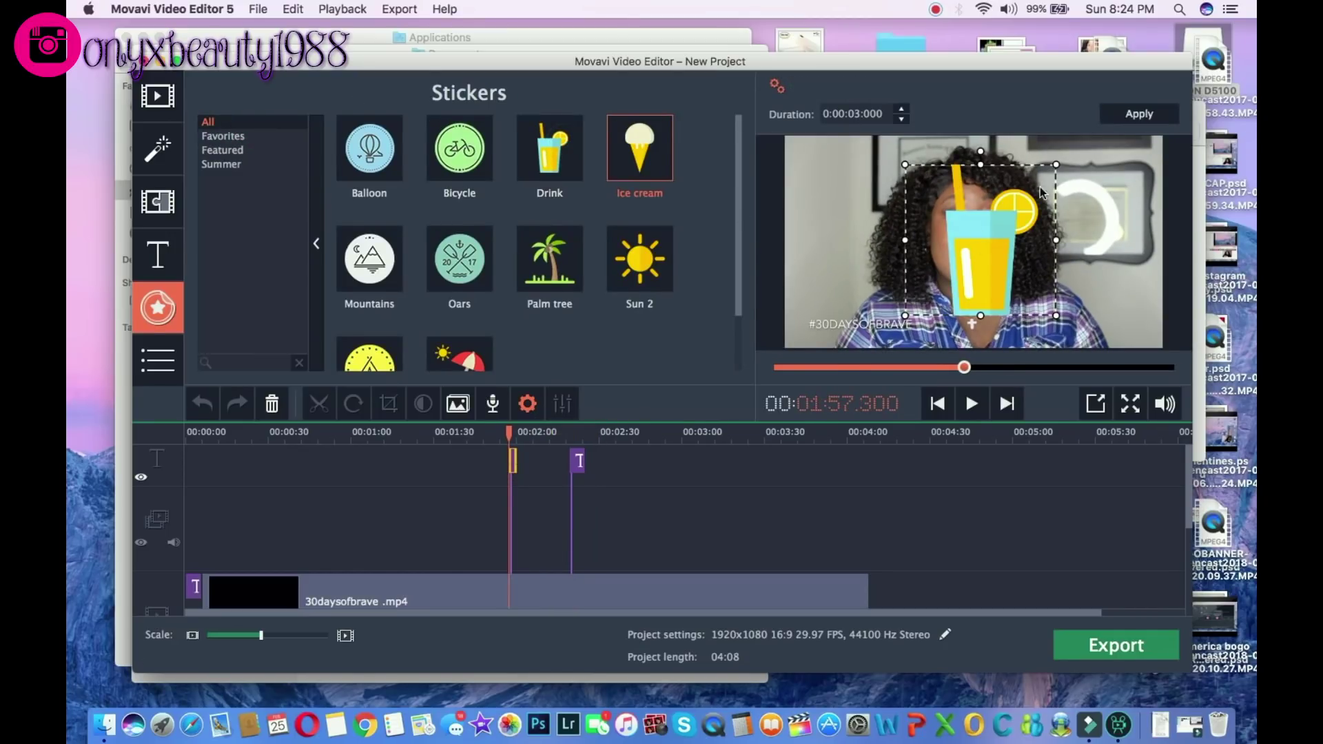